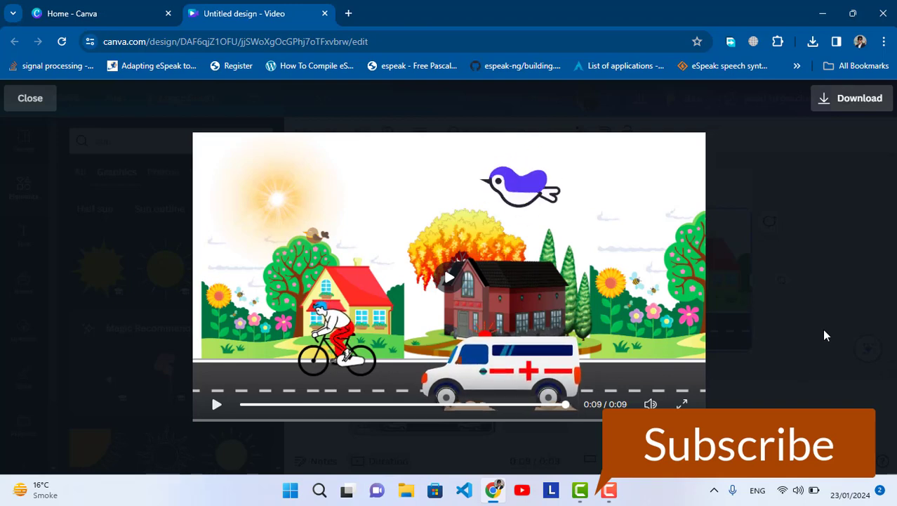
Close the open design and create a new blank YouTube Video design.
{"action": "key", "text": "ctrl+w"}
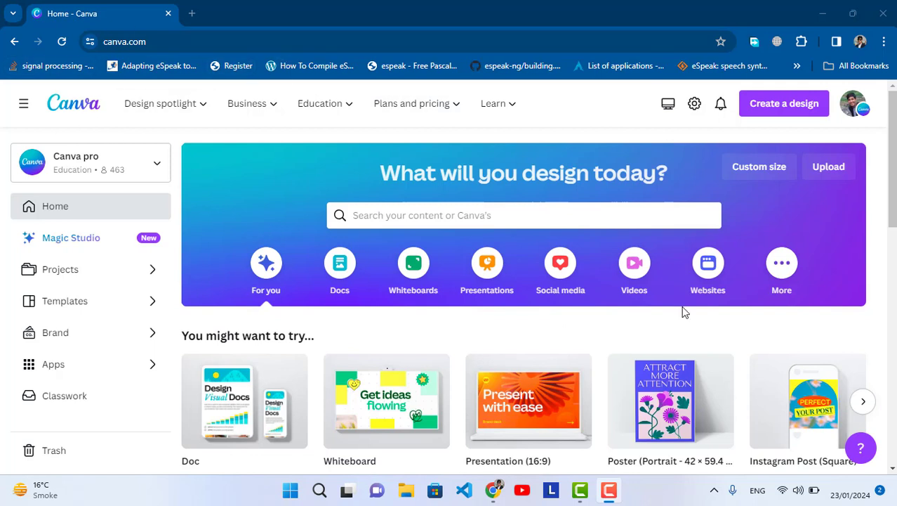
{"action": "left_click", "coordinate": [762, 113]}
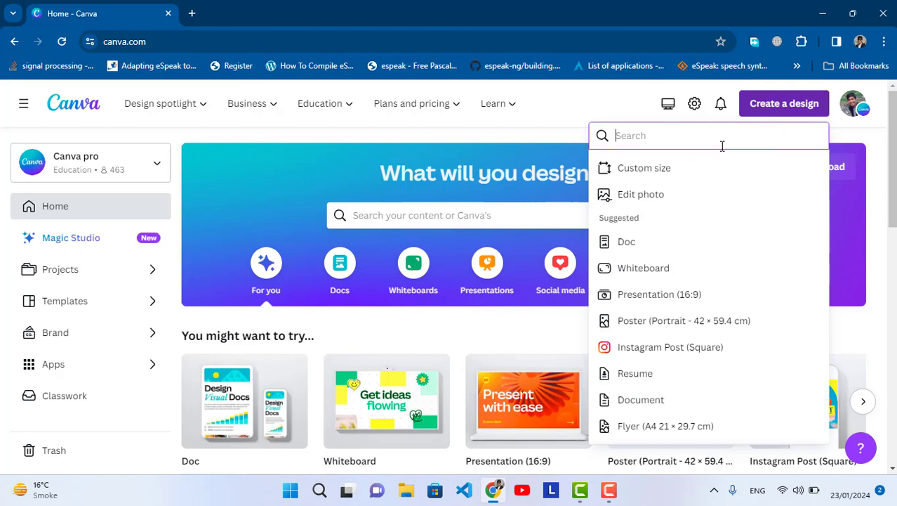
{"action": "type", "text": "youtube"}
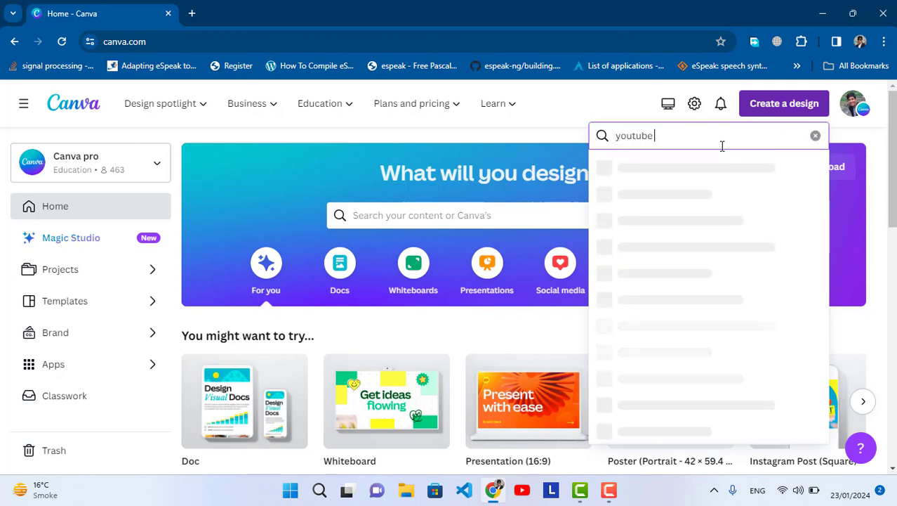
{"action": "type", "text": " video"}
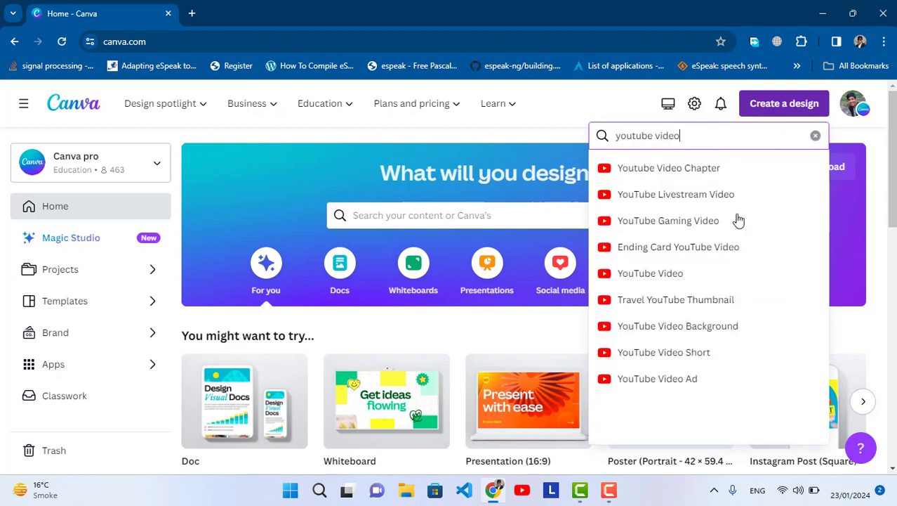
{"action": "left_click", "coordinate": [660, 273]}
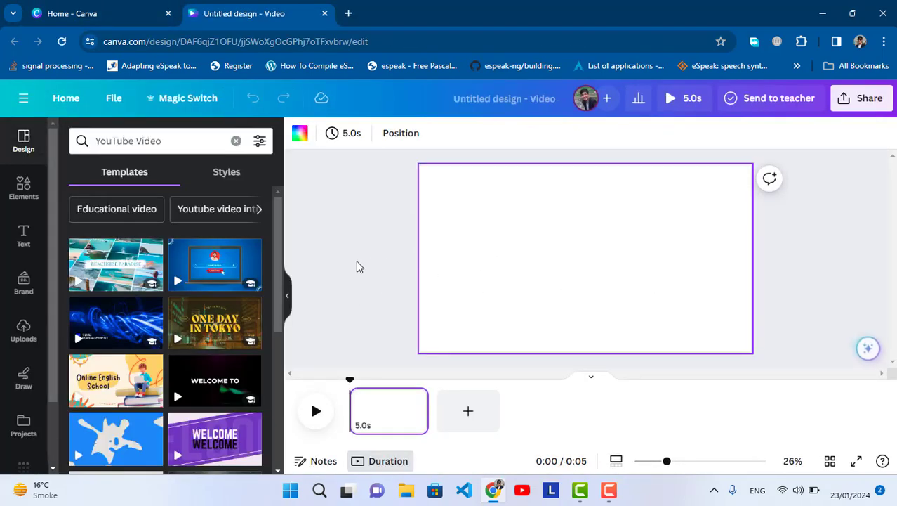
Search the graphic elements for "road" and place the straight horizontal dashed-line road in the page's lower right corner.
{"action": "left_click", "coordinate": [24, 194]}
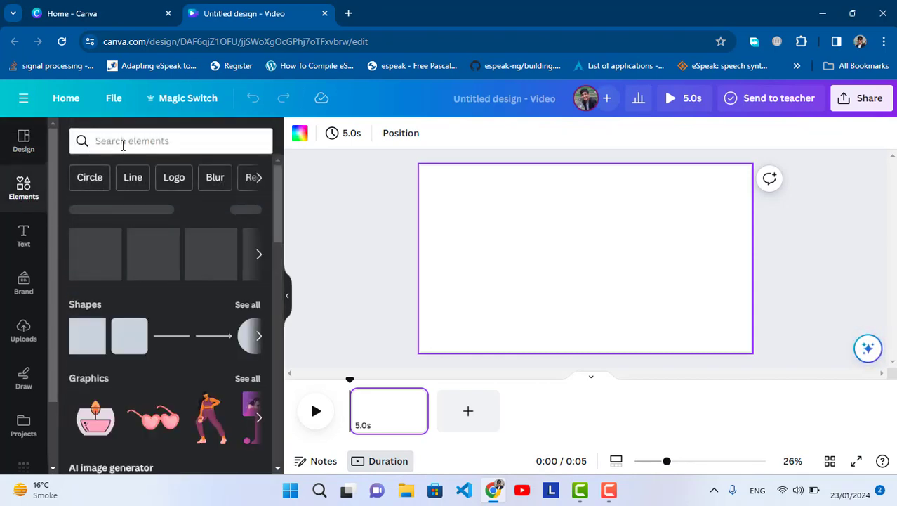
{"action": "left_click", "coordinate": [123, 142]}
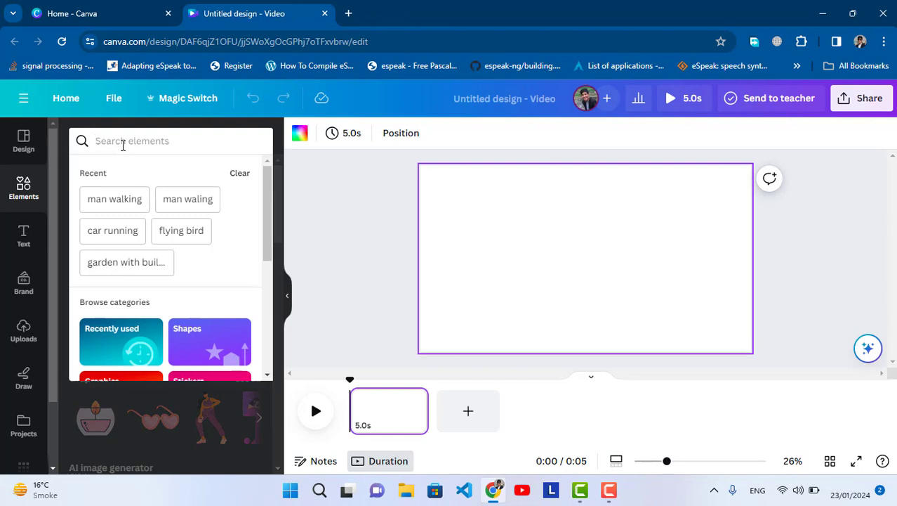
{"action": "type", "text": "road"}
{"action": "key", "text": "Return"}
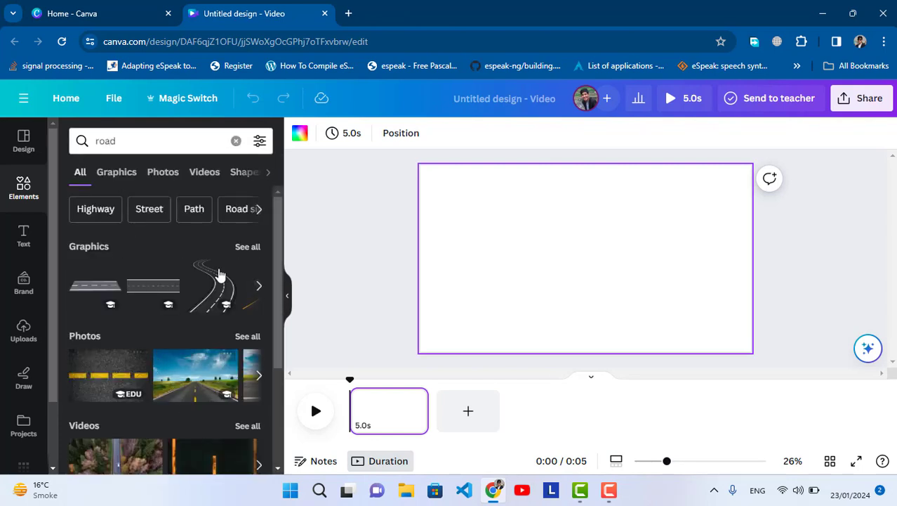
{"action": "left_click", "coordinate": [241, 247]}
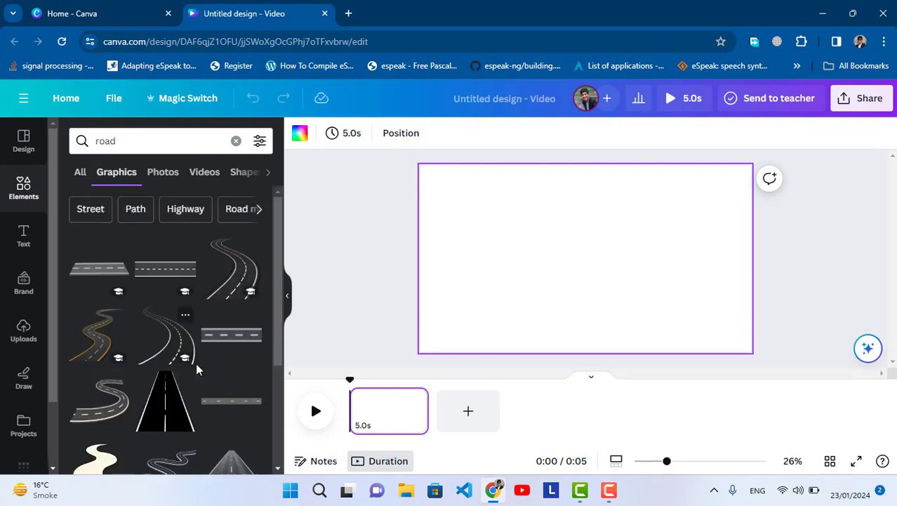
{"action": "left_click", "coordinate": [162, 274]}
{"action": "left_click_drag", "start_coordinate": [653, 280], "coordinate": [641, 319]}
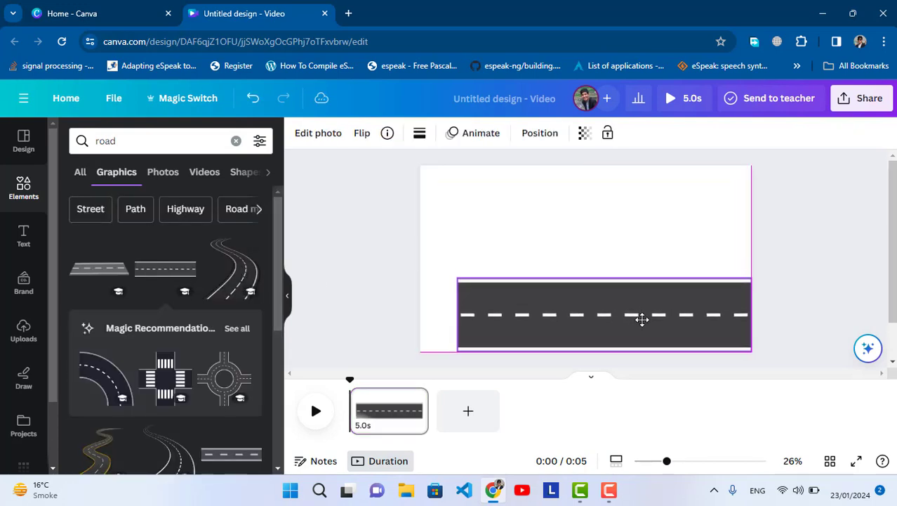
Shrink the road graphic and place a copy beside it so the road spans the page's full width.
{"action": "left_click_drag", "start_coordinate": [457, 279], "coordinate": [566, 322]}
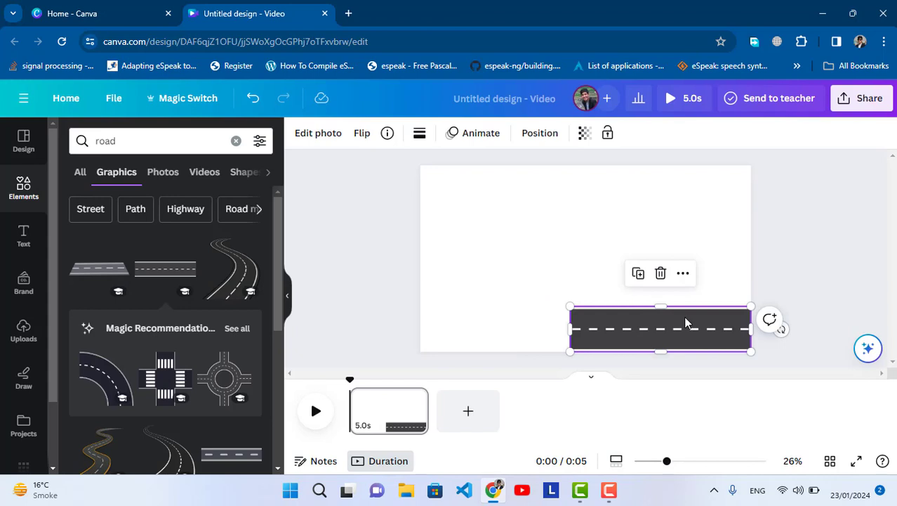
{"action": "left_click_drag", "start_coordinate": [686, 321], "coordinate": [479, 318]}
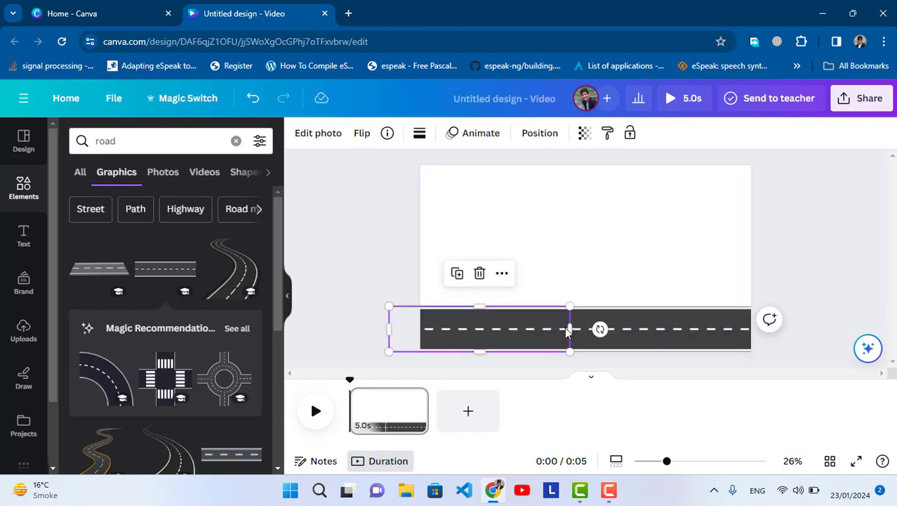
{"action": "left_click", "coordinate": [792, 295]}
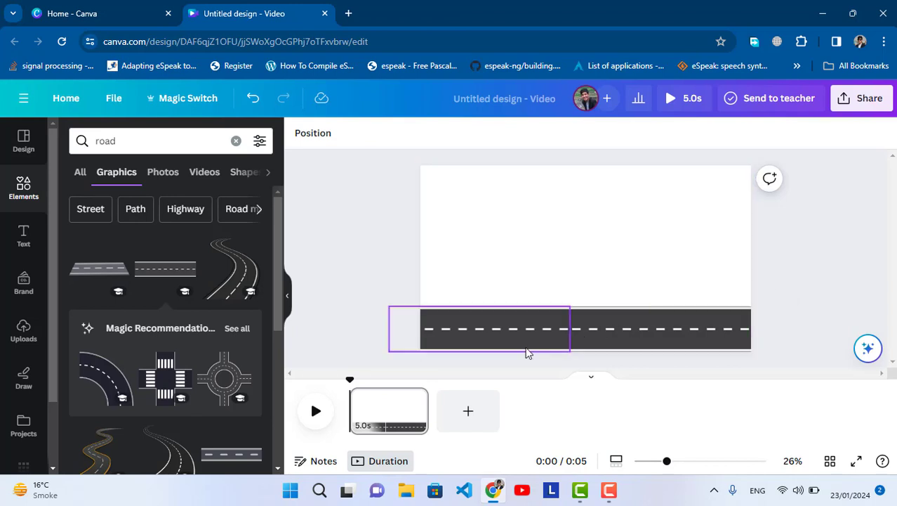
Shrink the road pieces to about 927 by 233 and realign them end to end across the page's bottom edge.
{"action": "left_click", "coordinate": [676, 326]}
{"action": "left_click_drag", "start_coordinate": [570, 307], "coordinate": [593, 312]}
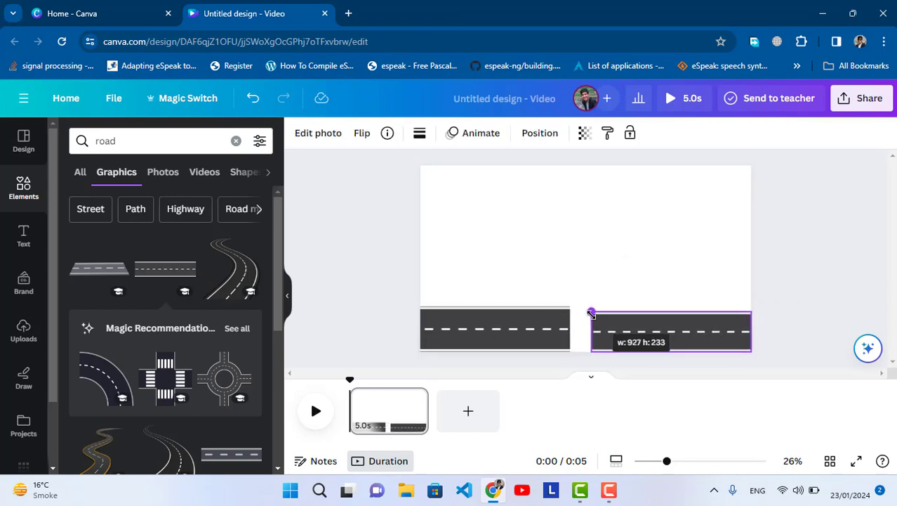
{"action": "left_click", "coordinate": [531, 327]}
{"action": "left_click_drag", "start_coordinate": [389, 307], "coordinate": [414, 312]}
{"action": "left_click_drag", "start_coordinate": [462, 331], "coordinate": [394, 330]}
{"action": "left_click", "coordinate": [882, 272]}
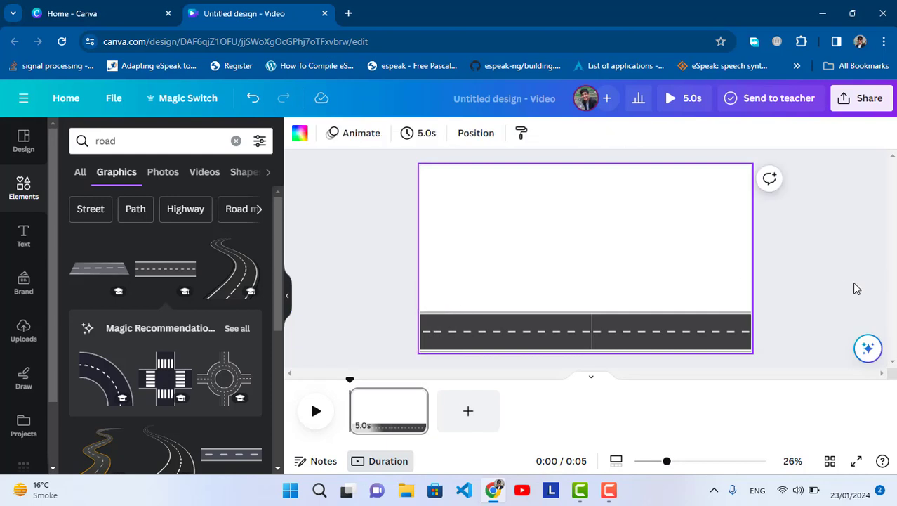
{"action": "left_click", "coordinate": [855, 288]}
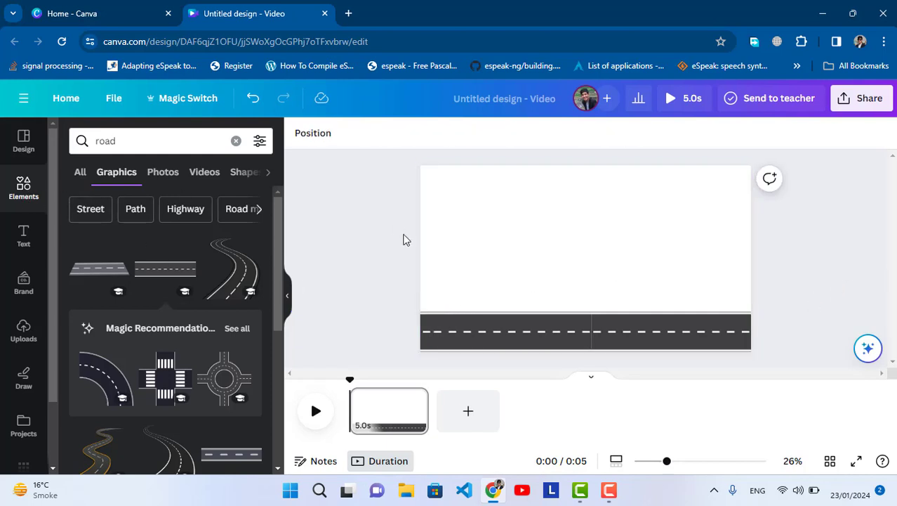
Search the graphic elements for "garden with house".
{"action": "left_click", "coordinate": [126, 139]}
{"action": "double_click", "coordinate": [126, 139]}
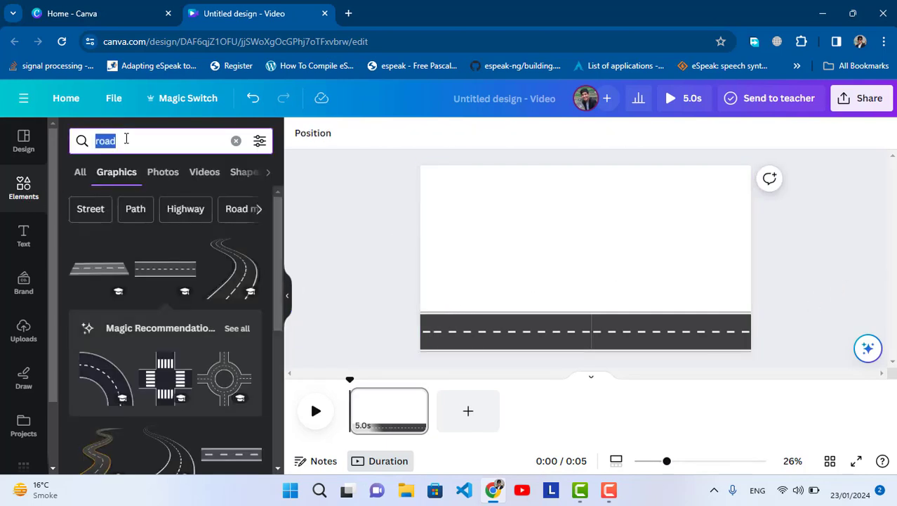
{"action": "type", "text": "garden with"}
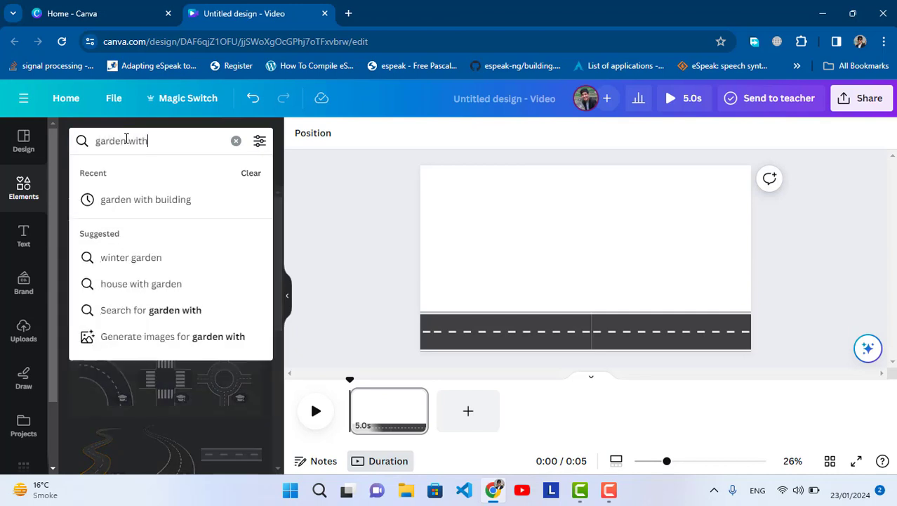
{"action": "type", "text": " house"}
{"action": "key", "text": "Return"}
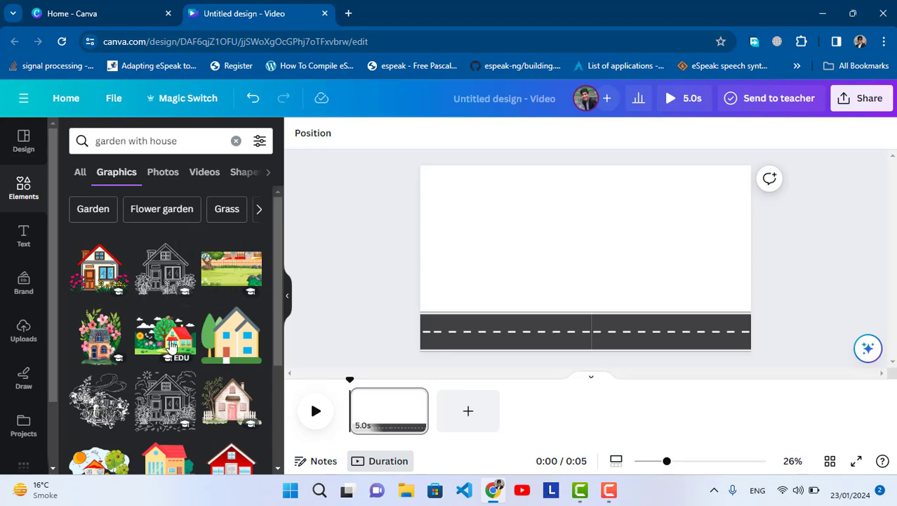
Browse the "garden with house" graphics for a scene that suits the roadside.
{"action": "scroll", "coordinate": [167, 342], "scroll_direction": "down", "scroll_amount": 3}
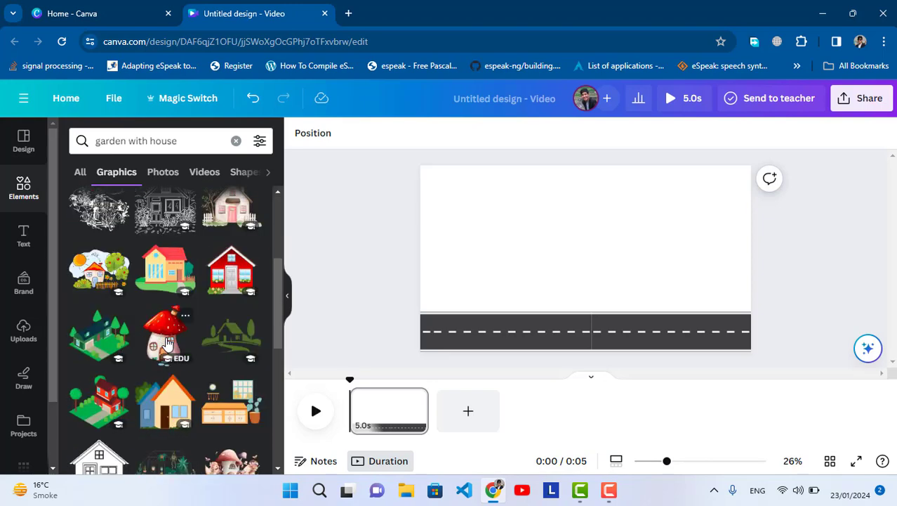
{"action": "scroll", "coordinate": [147, 340], "scroll_direction": "down", "scroll_amount": 1}
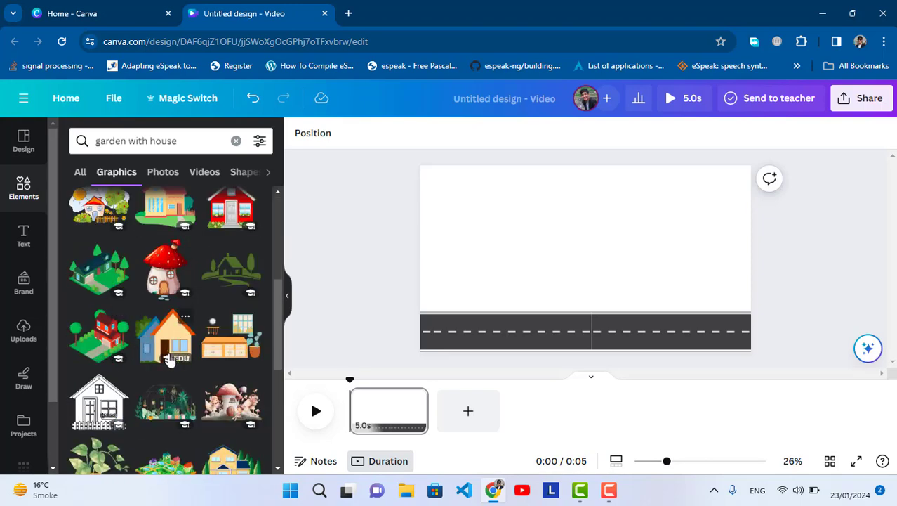
{"action": "scroll", "coordinate": [147, 339], "scroll_direction": "down", "scroll_amount": 3}
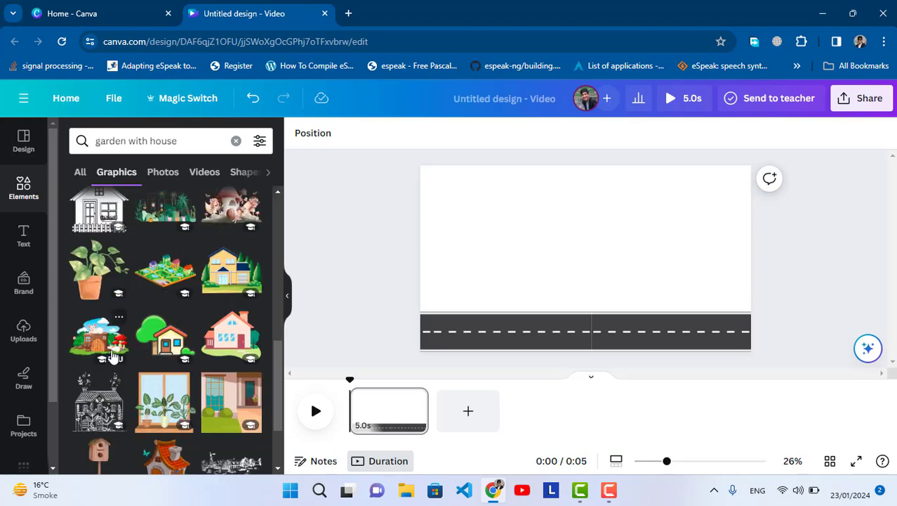
{"action": "scroll", "coordinate": [134, 351], "scroll_direction": "down", "scroll_amount": 2}
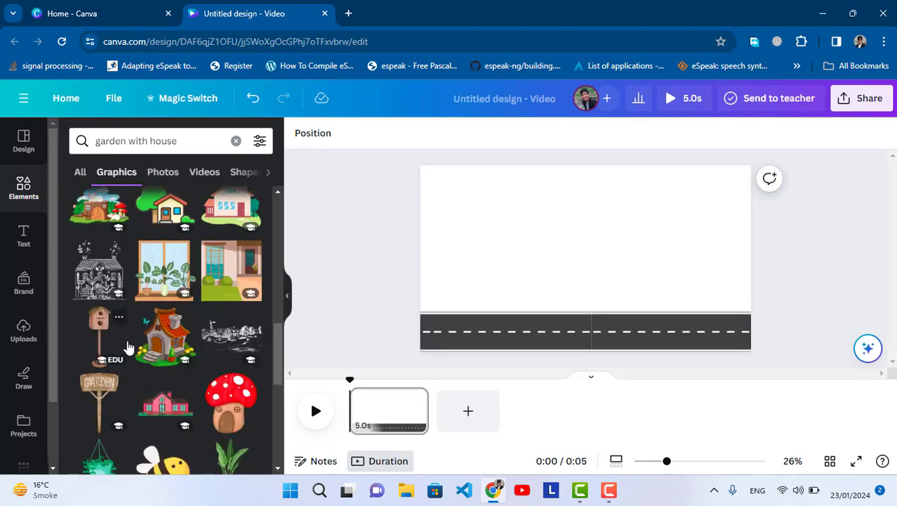
{"action": "scroll", "coordinate": [127, 346], "scroll_direction": "down", "scroll_amount": 3}
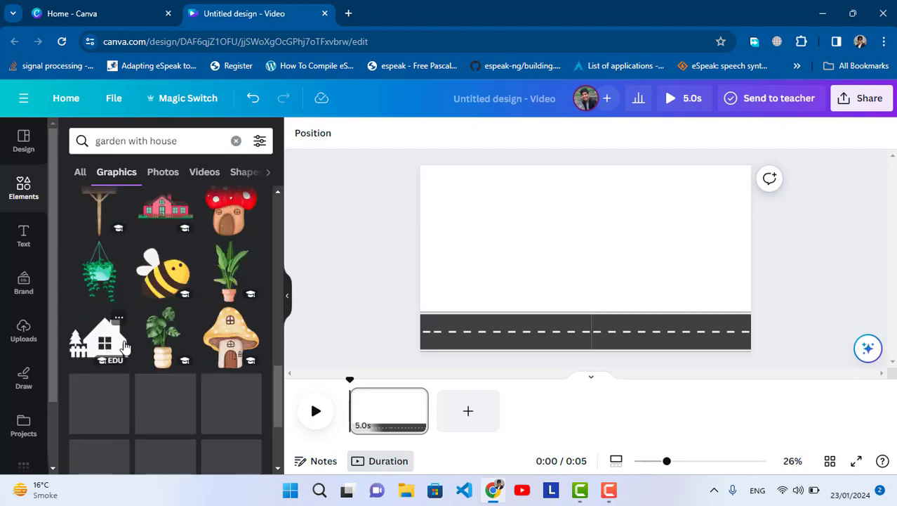
{"action": "scroll", "coordinate": [124, 344], "scroll_direction": "down", "scroll_amount": 2}
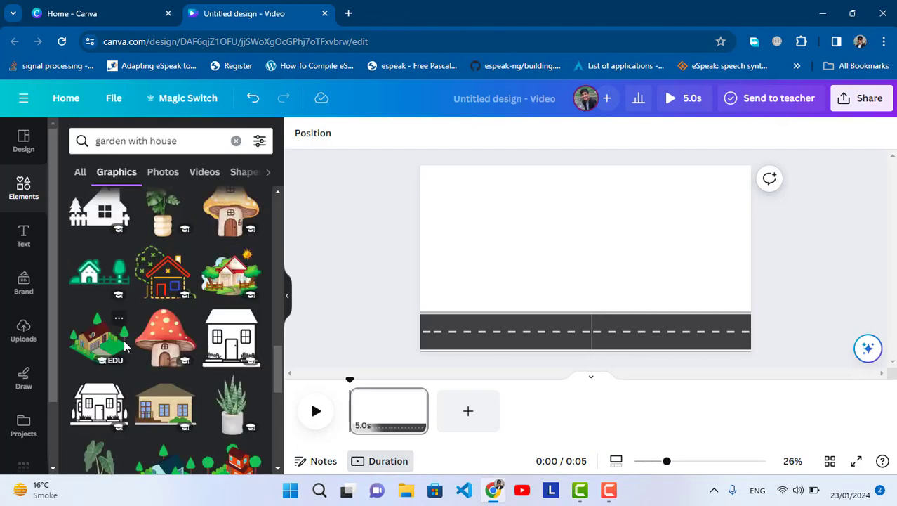
{"action": "scroll", "coordinate": [124, 346], "scroll_direction": "down", "scroll_amount": 1}
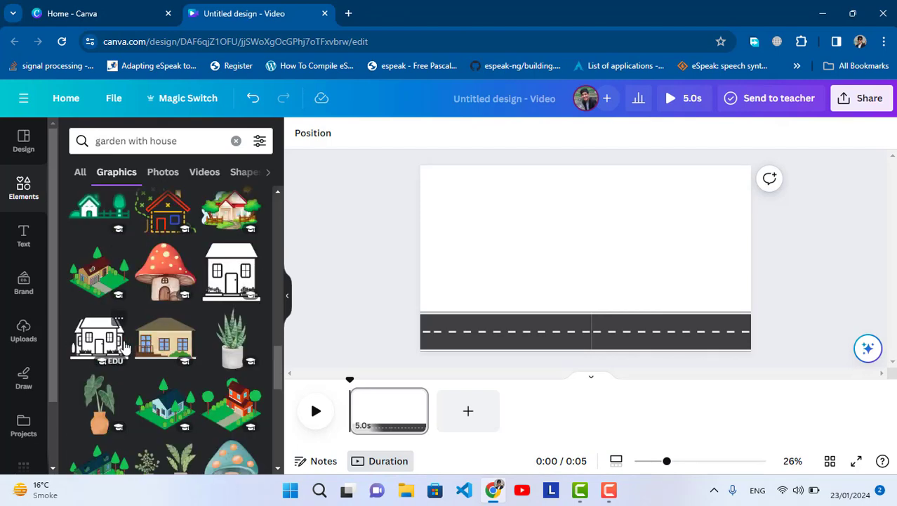
{"action": "scroll", "coordinate": [124, 346], "scroll_direction": "down", "scroll_amount": 2}
{"action": "scroll", "coordinate": [125, 345], "scroll_direction": "up", "scroll_amount": 4}
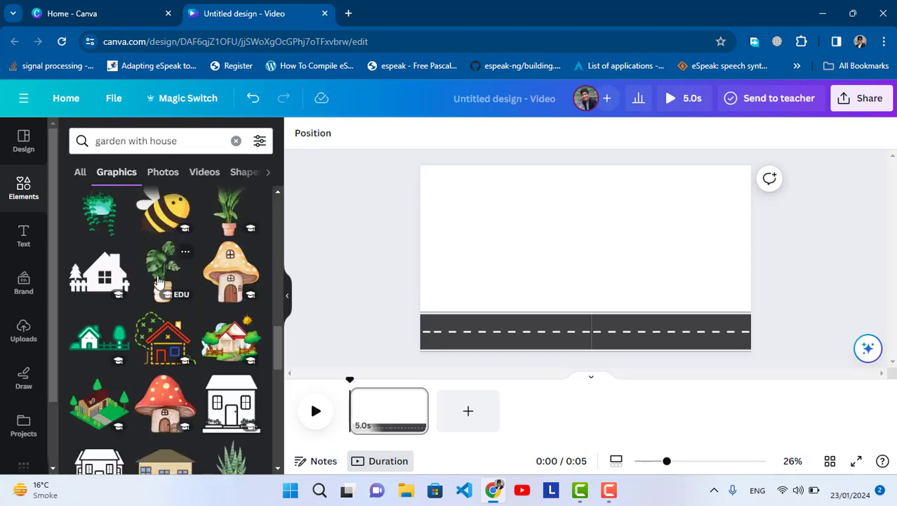
{"action": "scroll", "coordinate": [158, 281], "scroll_direction": "down", "scroll_amount": 4}
{"action": "scroll", "coordinate": [163, 289], "scroll_direction": "down", "scroll_amount": 5}
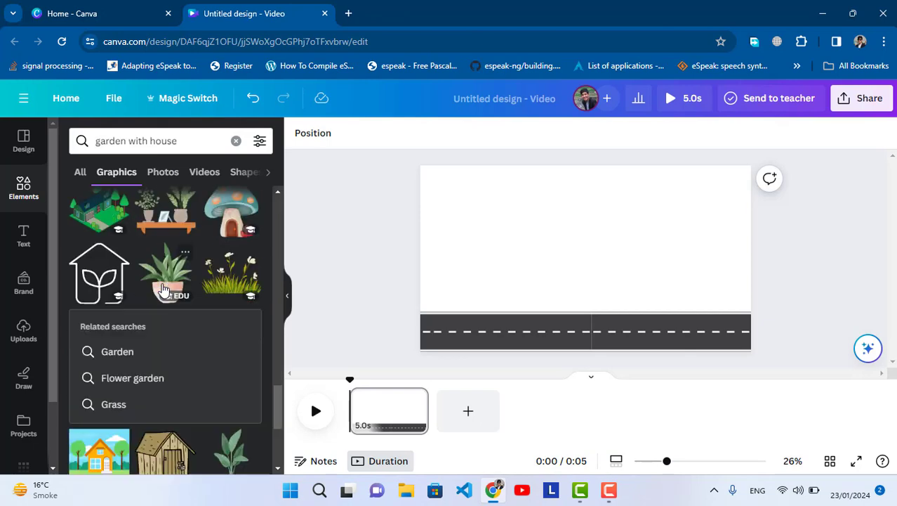
{"action": "scroll", "coordinate": [163, 290], "scroll_direction": "down", "scroll_amount": 5}
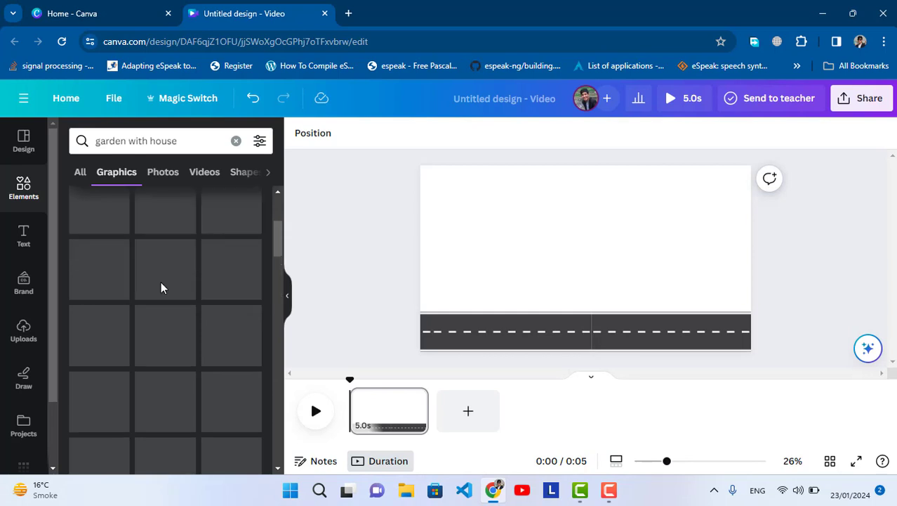
{"action": "scroll", "coordinate": [161, 280], "scroll_direction": "up", "scroll_amount": 3}
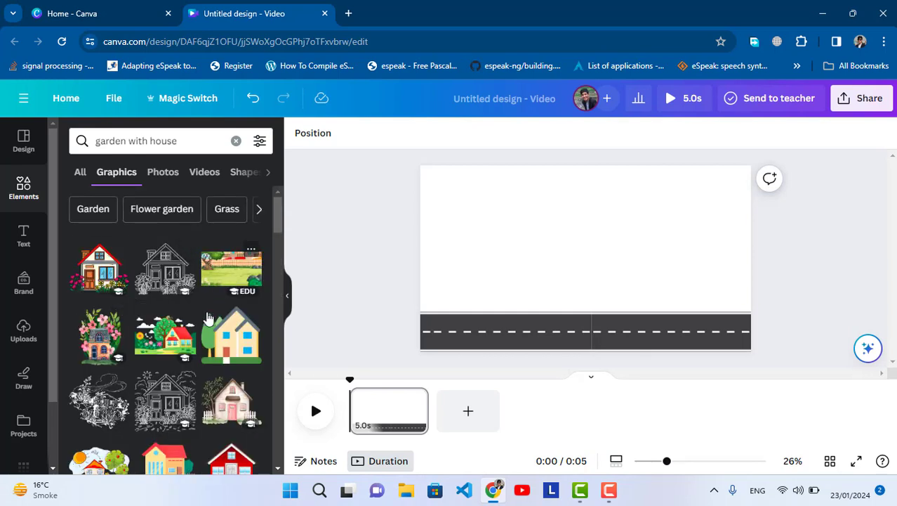
Add the red-roofed house with the tree and flower garden, set it above the road at the page's right edge, and enlarge it.
{"action": "left_click", "coordinate": [165, 336]}
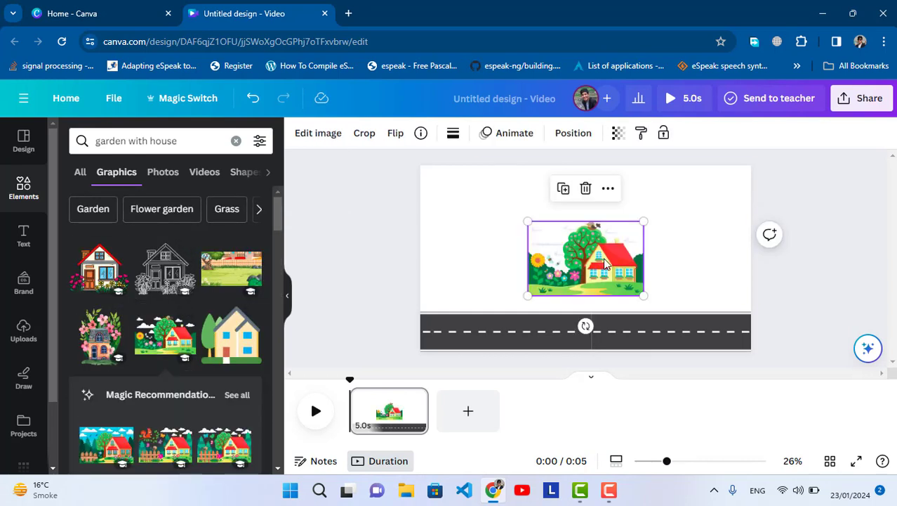
{"action": "left_click_drag", "start_coordinate": [608, 260], "coordinate": [715, 276]}
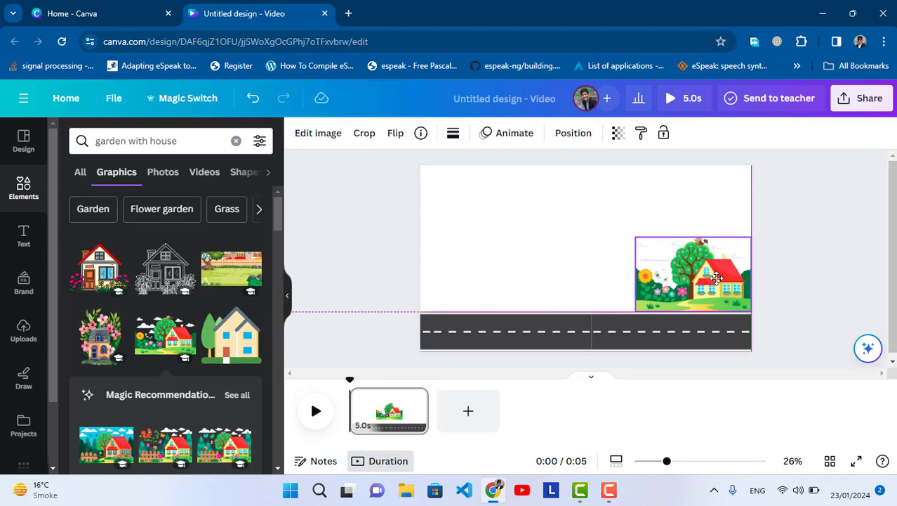
{"action": "left_click_drag", "start_coordinate": [636, 237], "coordinate": [602, 222]}
{"action": "left_click", "coordinate": [800, 291]}
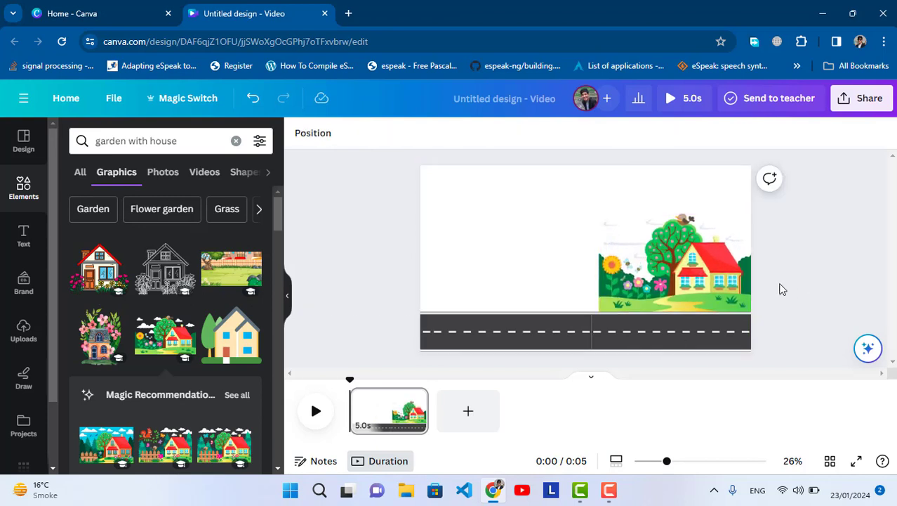
{"action": "left_click", "coordinate": [235, 274]}
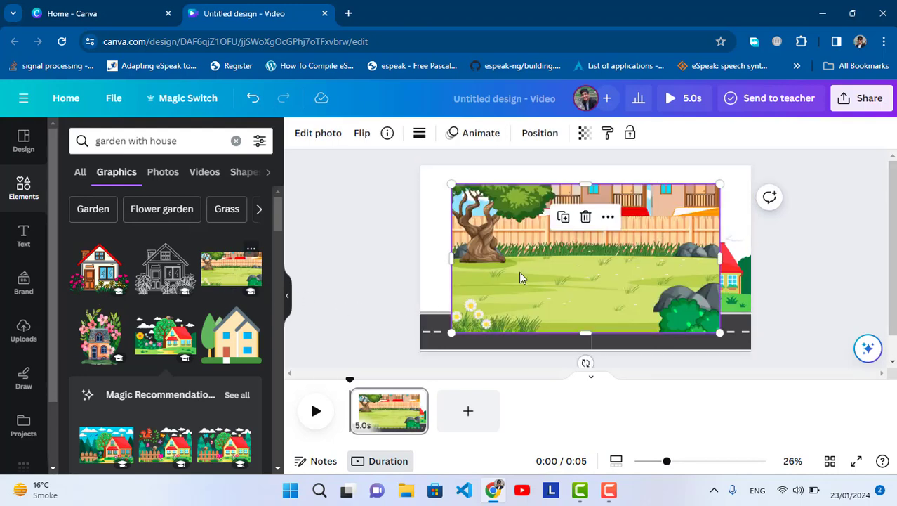
{"action": "left_click_drag", "start_coordinate": [519, 277], "coordinate": [438, 258]}
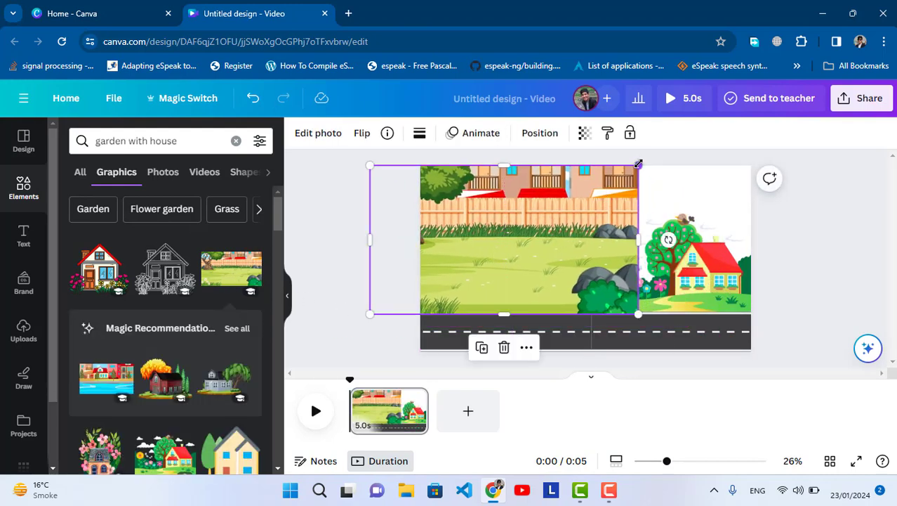
{"action": "left_click_drag", "start_coordinate": [639, 165], "coordinate": [563, 206]}
{"action": "left_click_drag", "start_coordinate": [535, 235], "coordinate": [564, 238]}
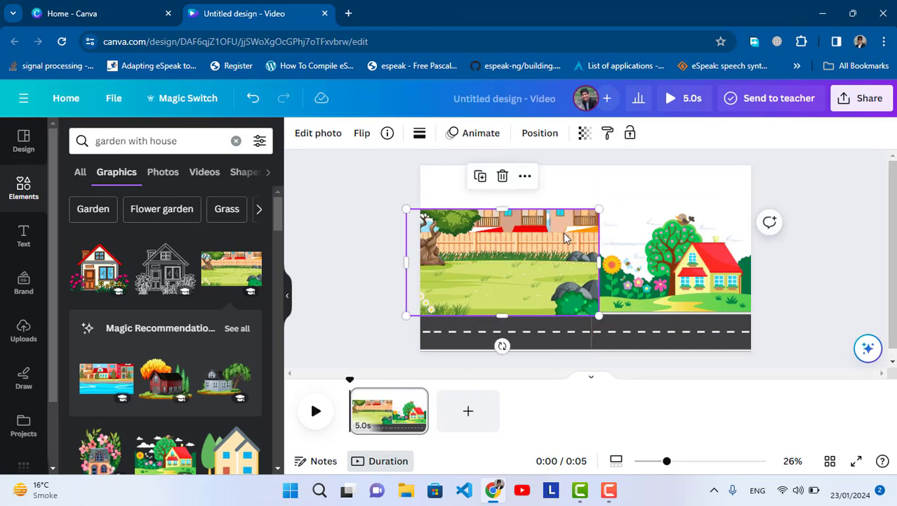
{"action": "key", "text": "Delete"}
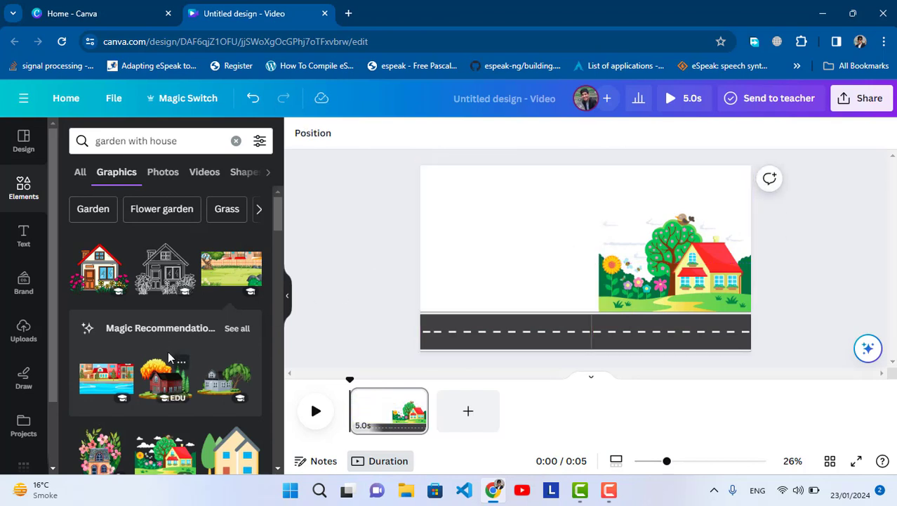
{"action": "left_click", "coordinate": [113, 380]}
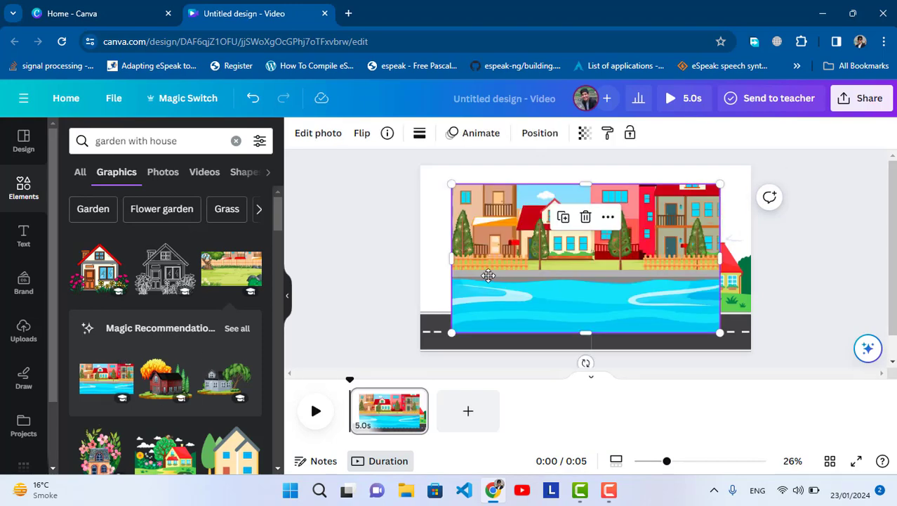
{"action": "left_click_drag", "start_coordinate": [488, 274], "coordinate": [443, 261]}
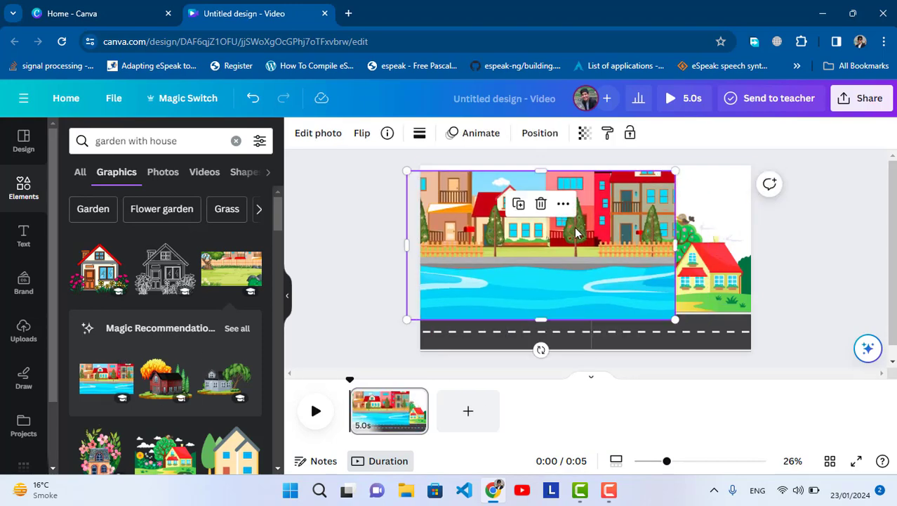
{"action": "key", "text": "Delete"}
Add the dark red house with the orange autumn tree, shrink it, and set it above the road beside the garden house.
{"action": "left_click", "coordinate": [169, 377]}
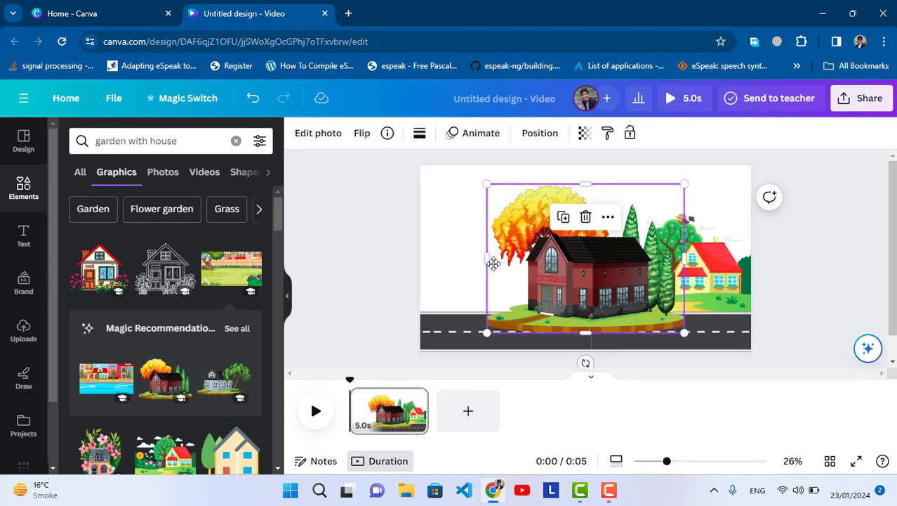
{"action": "left_click_drag", "start_coordinate": [493, 263], "coordinate": [415, 245]}
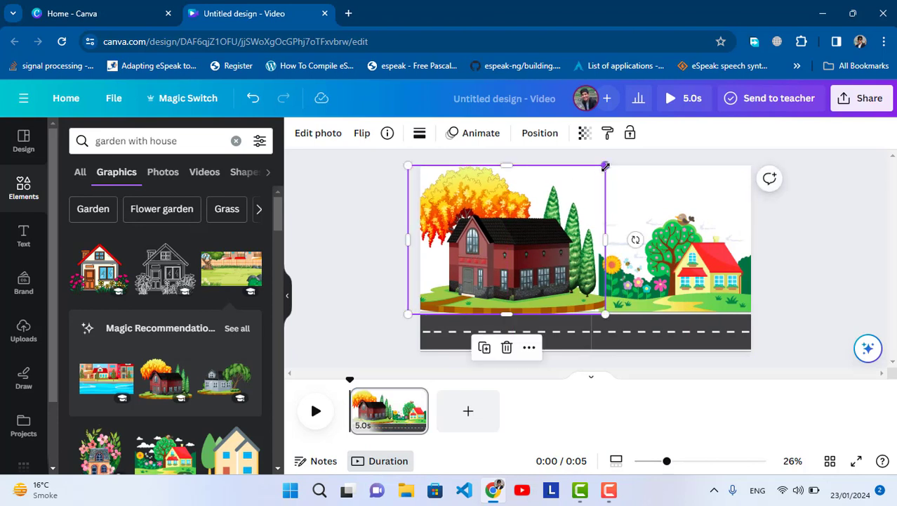
{"action": "left_click_drag", "start_coordinate": [605, 166], "coordinate": [531, 220]}
{"action": "left_click_drag", "start_coordinate": [498, 247], "coordinate": [571, 247]}
{"action": "left_click", "coordinate": [771, 292]}
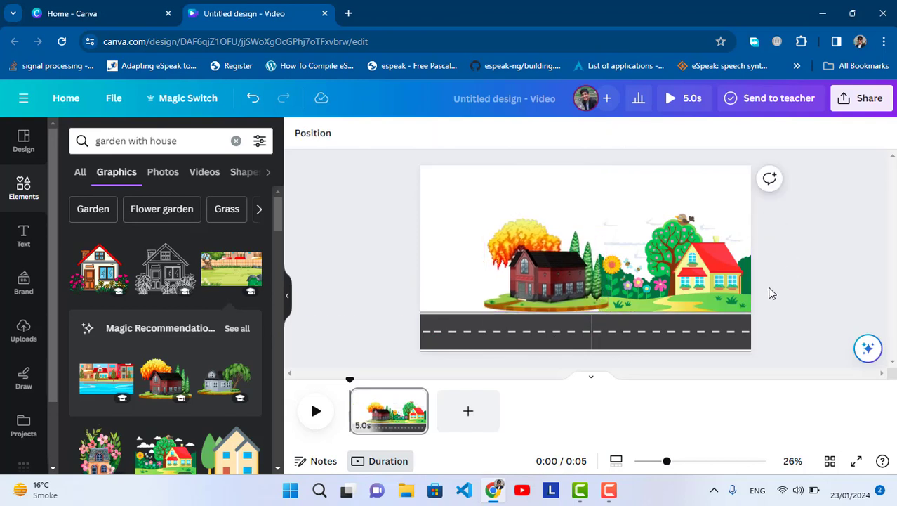
{"action": "left_click", "coordinate": [576, 269]}
{"action": "left_click_drag", "start_coordinate": [575, 268], "coordinate": [573, 264]}
{"action": "left_click", "coordinate": [811, 287]}
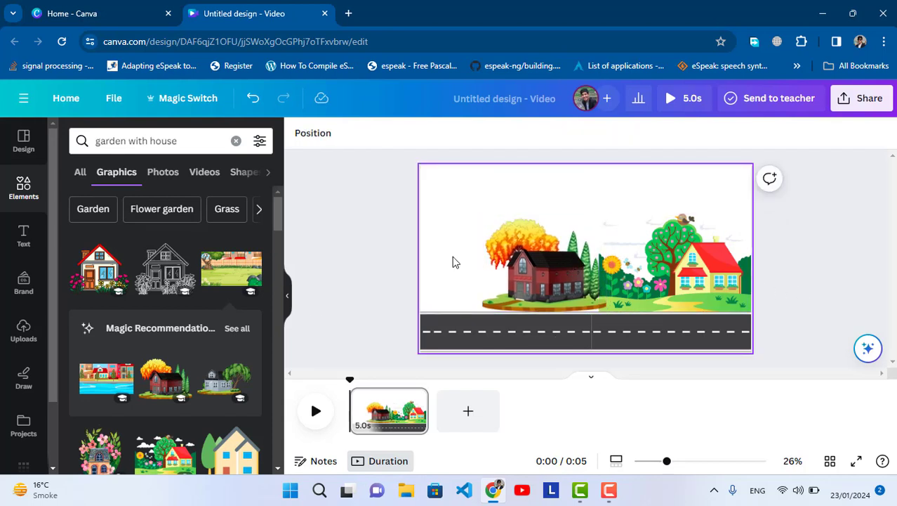
Add a second red-roofed garden house, shrink it slightly, and place it beside the dark red house, running off the page's left edge.
{"action": "scroll", "coordinate": [170, 346], "scroll_direction": "down", "scroll_amount": 1}
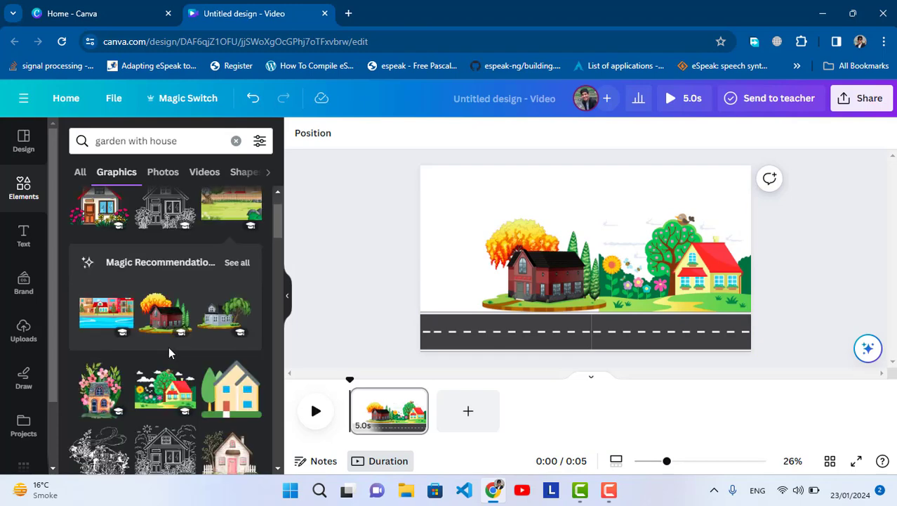
{"action": "scroll", "coordinate": [169, 347], "scroll_direction": "down", "scroll_amount": 1}
{"action": "left_click", "coordinate": [150, 337]}
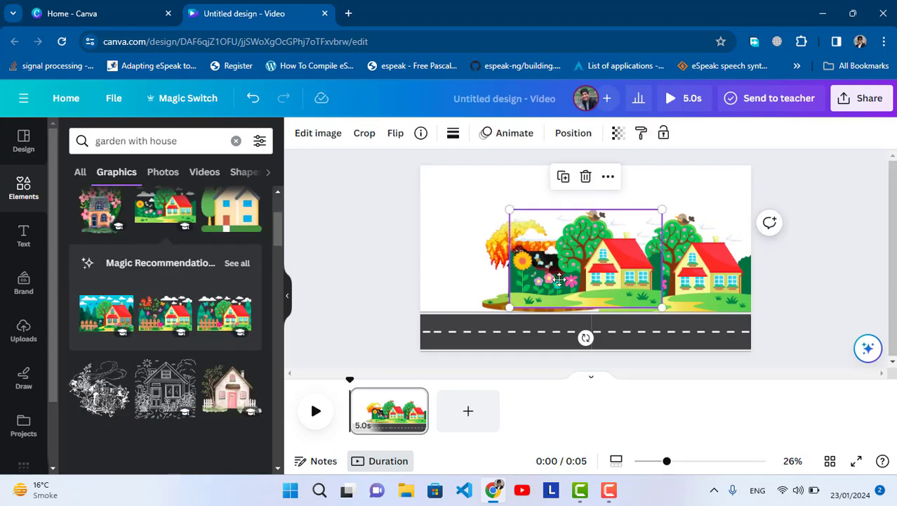
{"action": "left_click_drag", "start_coordinate": [601, 281], "coordinate": [421, 286]}
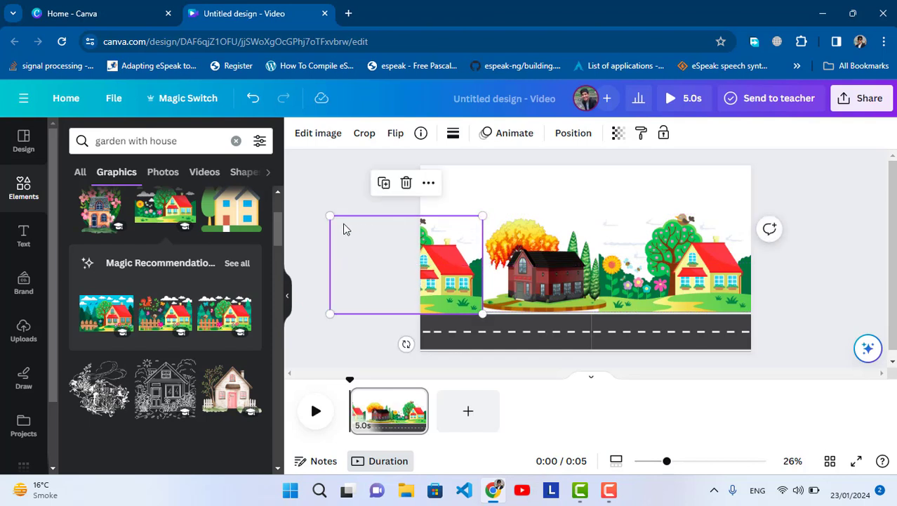
{"action": "left_click_drag", "start_coordinate": [329, 217], "coordinate": [357, 232]}
{"action": "left_click_drag", "start_coordinate": [406, 259], "coordinate": [425, 271]}
{"action": "left_click", "coordinate": [836, 326]}
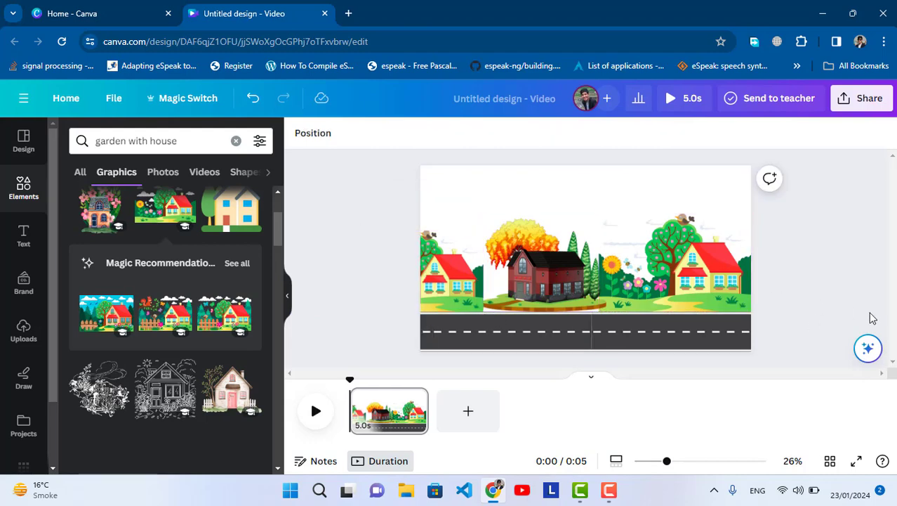
Select all the road and house graphics together and download the selection as a PNG.
{"action": "scroll", "coordinate": [177, 321], "scroll_direction": "up", "scroll_amount": 3}
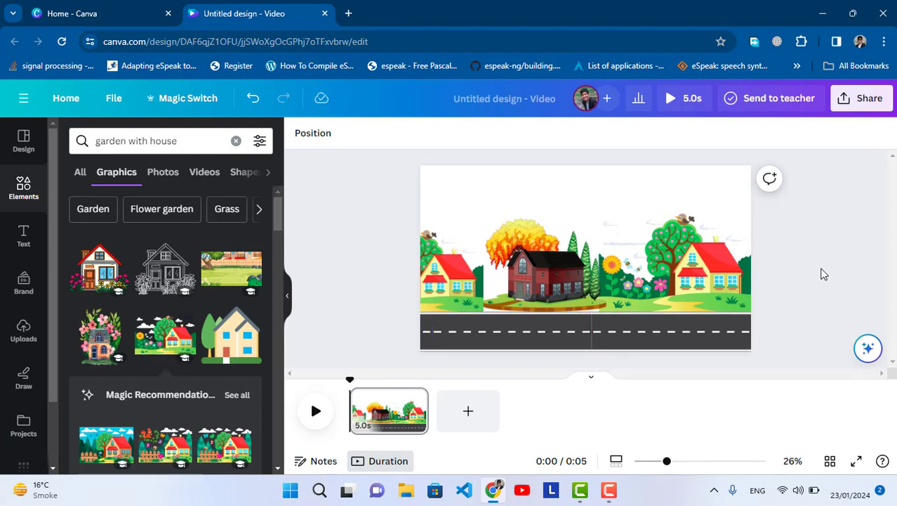
{"action": "left_click_drag", "start_coordinate": [335, 233], "coordinate": [728, 340]}
{"action": "right_click", "coordinate": [572, 264]}
{"action": "mouse_move", "coordinate": [573, 268]}
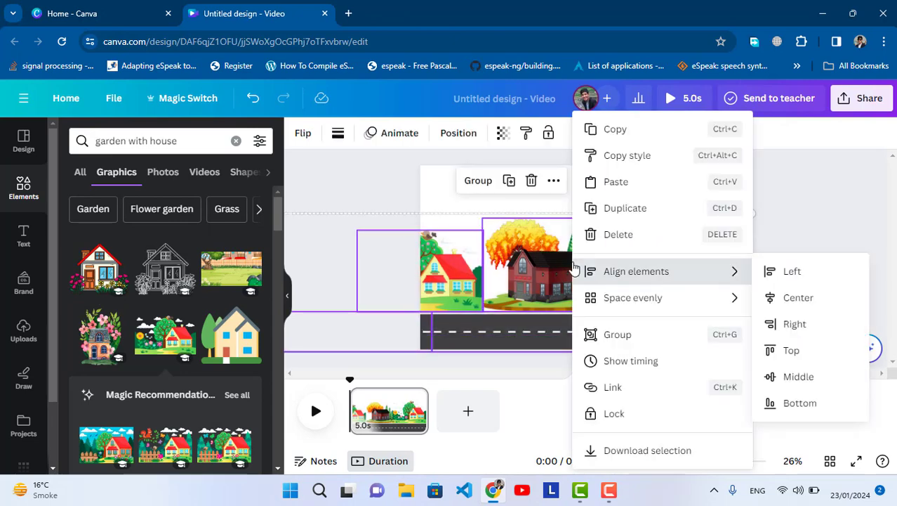
{"action": "left_click", "coordinate": [643, 452]}
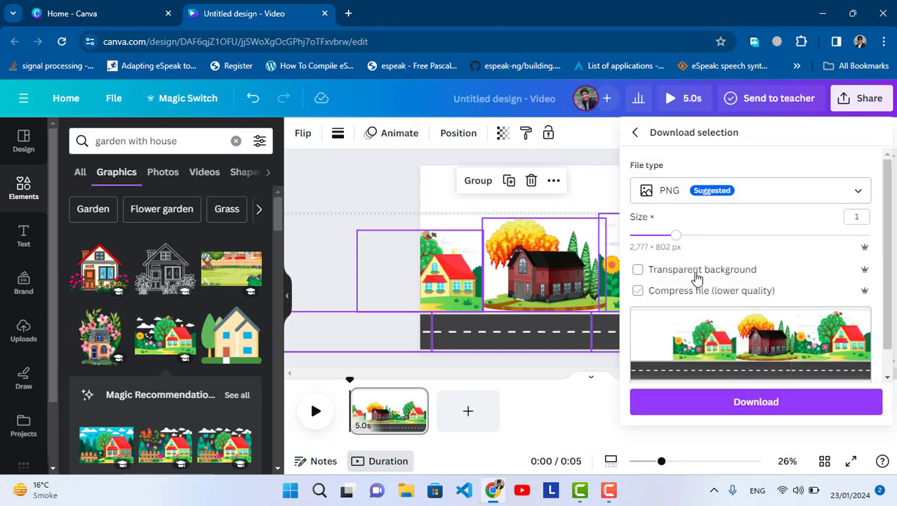
{"action": "left_click", "coordinate": [719, 402]}
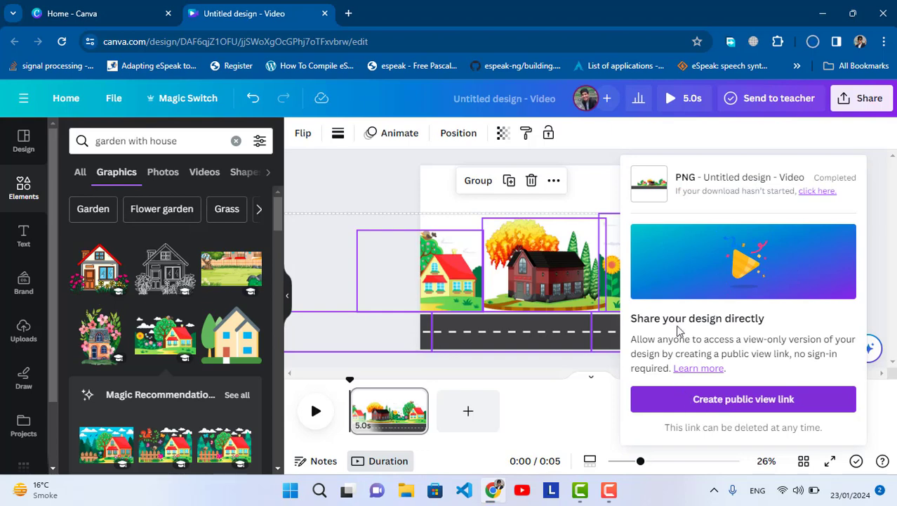
Delete all the road and house graphics from the page.
{"action": "left_click", "coordinate": [337, 192]}
{"action": "left_click_drag", "start_coordinate": [384, 209], "coordinate": [681, 332]}
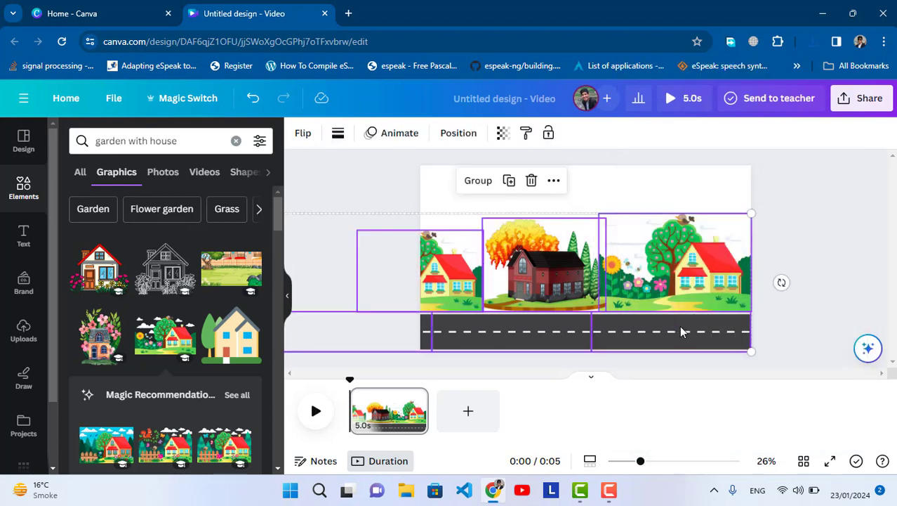
{"action": "key", "text": "Delete"}
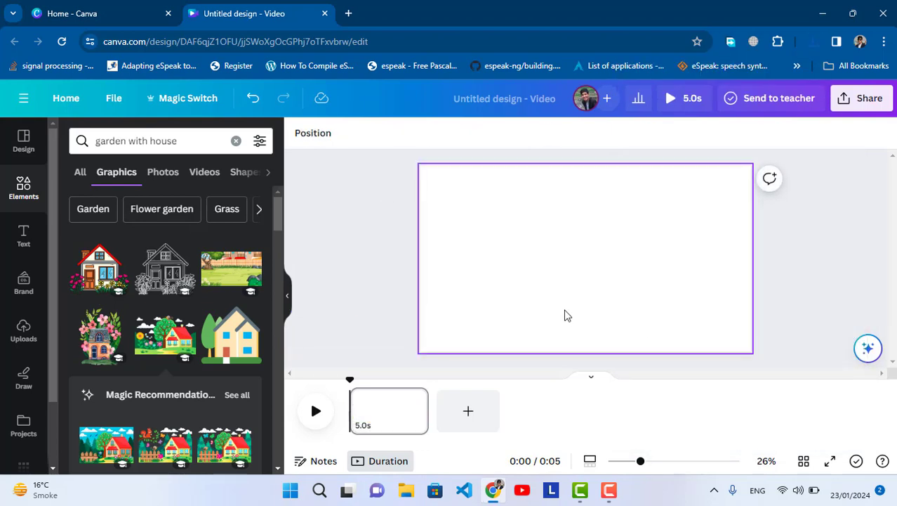
Upload the street scene image "Untitled design (1).png" from the Downloads folder.
{"action": "left_click", "coordinate": [24, 330]}
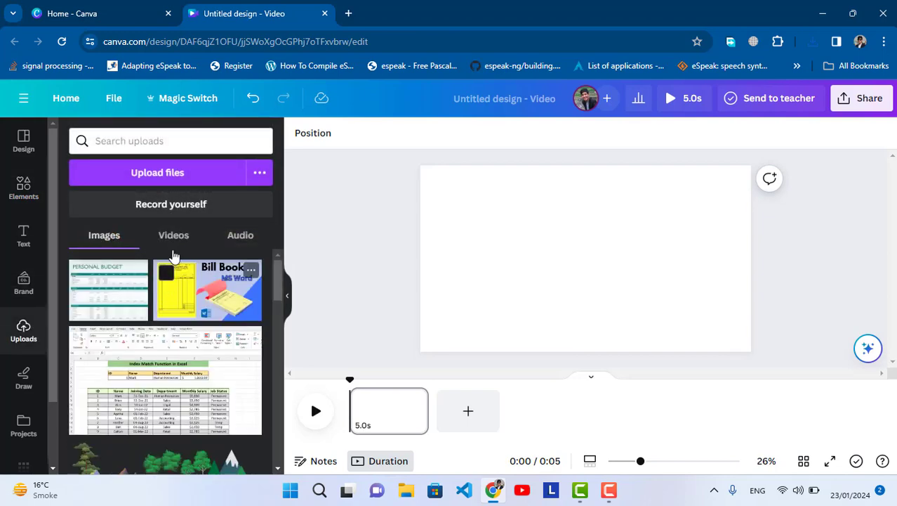
{"action": "left_click", "coordinate": [180, 174]}
{"action": "left_click", "coordinate": [66, 141]}
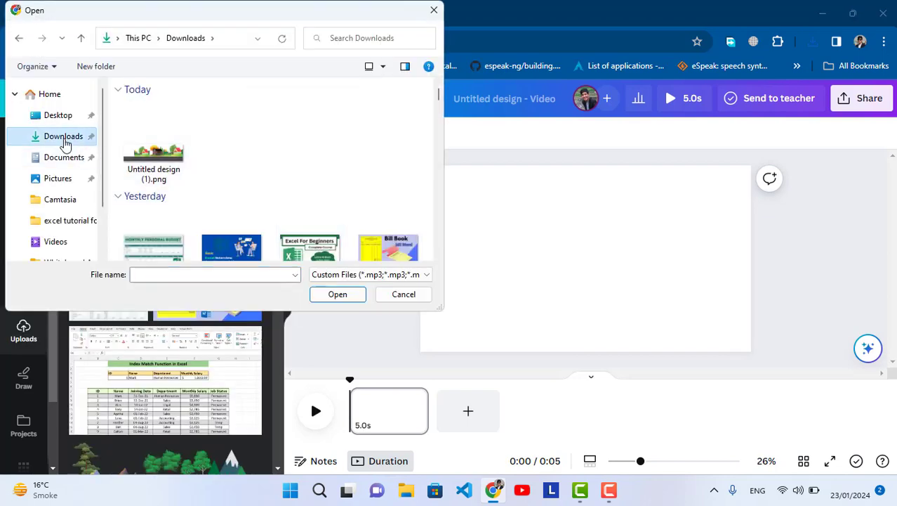
{"action": "double_click", "coordinate": [153, 115]}
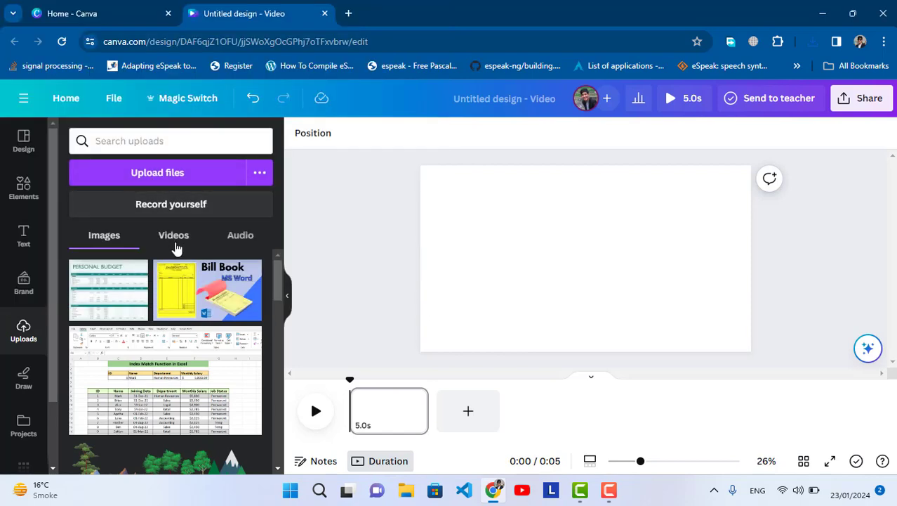
Add the uploaded street image to the page, enlarge it past the left edge, and align it to the bottom-right corner.
{"action": "left_click", "coordinate": [163, 288]}
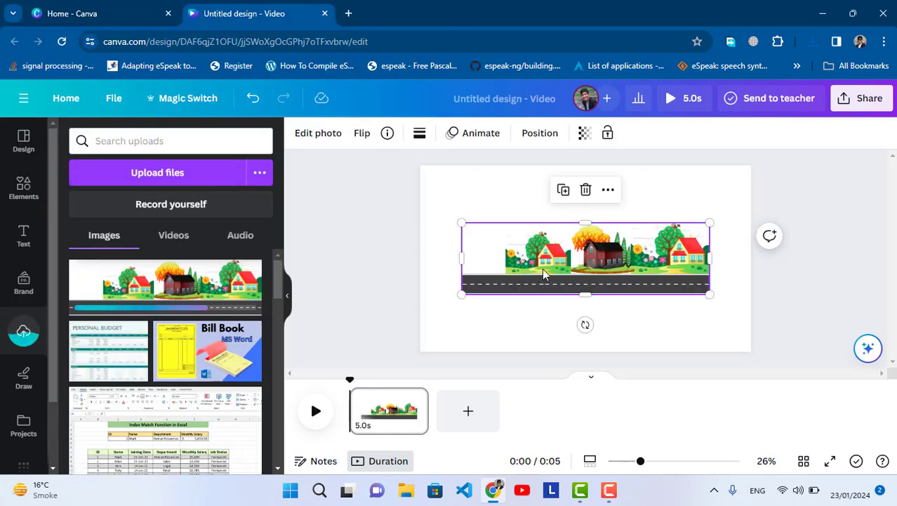
{"action": "left_click_drag", "start_coordinate": [542, 269], "coordinate": [585, 326]}
{"action": "left_click_drag", "start_coordinate": [501, 281], "coordinate": [247, 259]}
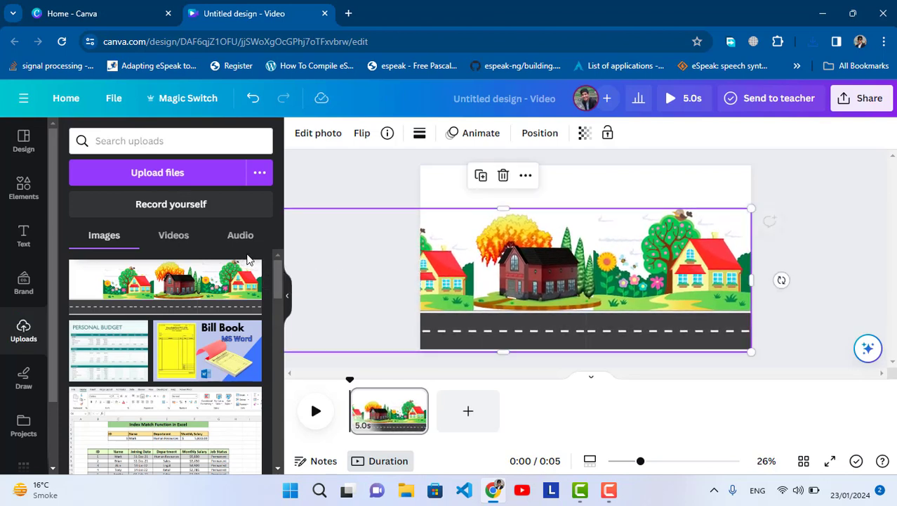
{"action": "left_click", "coordinate": [814, 282]}
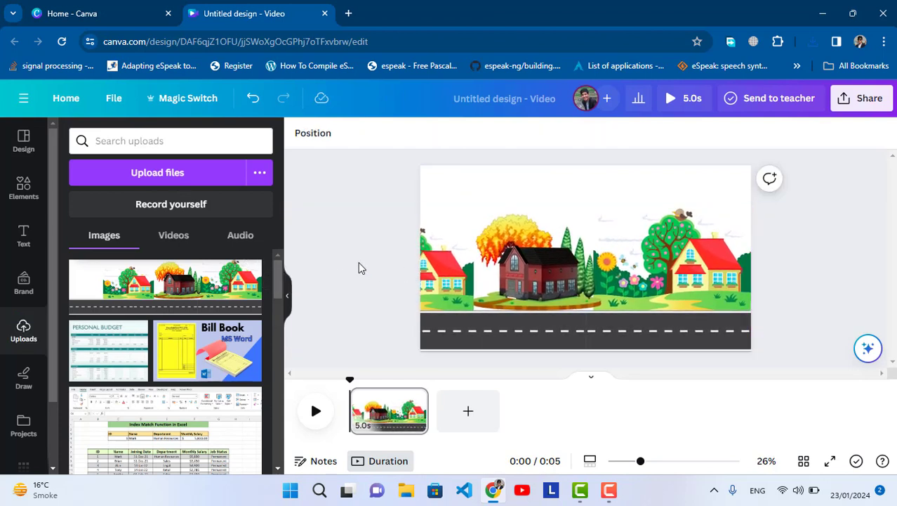
{"action": "left_click", "coordinate": [469, 274]}
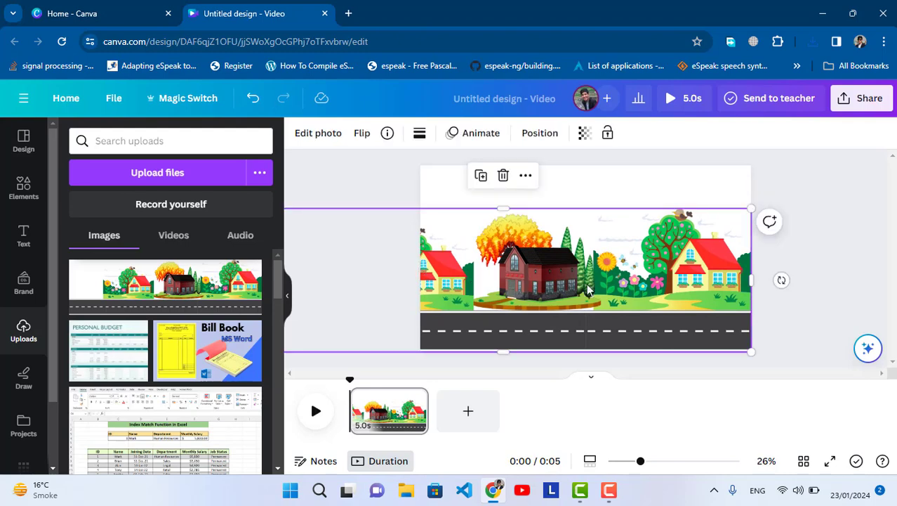
{"action": "left_click", "coordinate": [808, 313]}
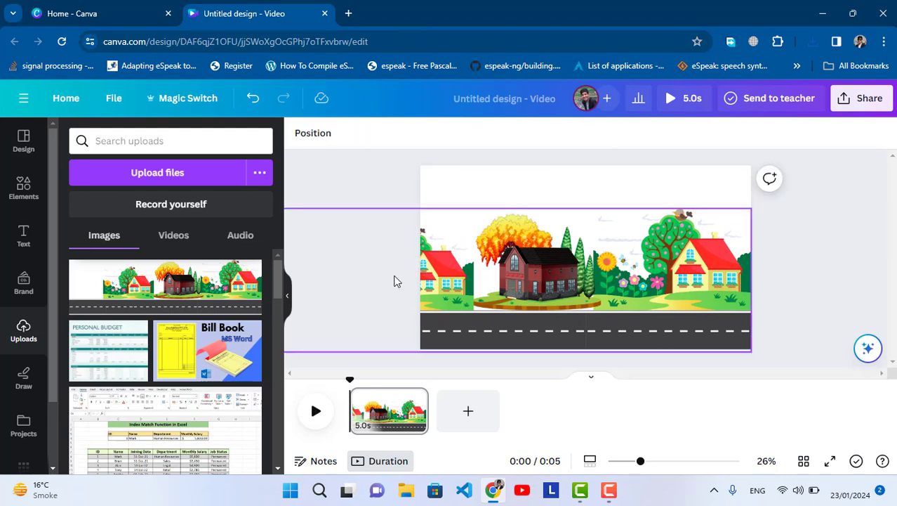
Search the graphic elements for "car running".
{"action": "left_click", "coordinate": [23, 187]}
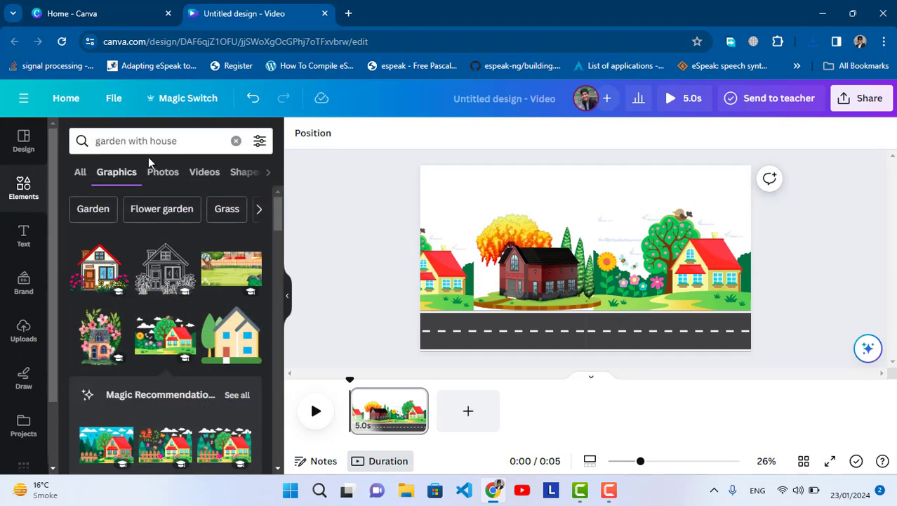
{"action": "left_click", "coordinate": [156, 140]}
{"action": "triple_click", "coordinate": [160, 143]}
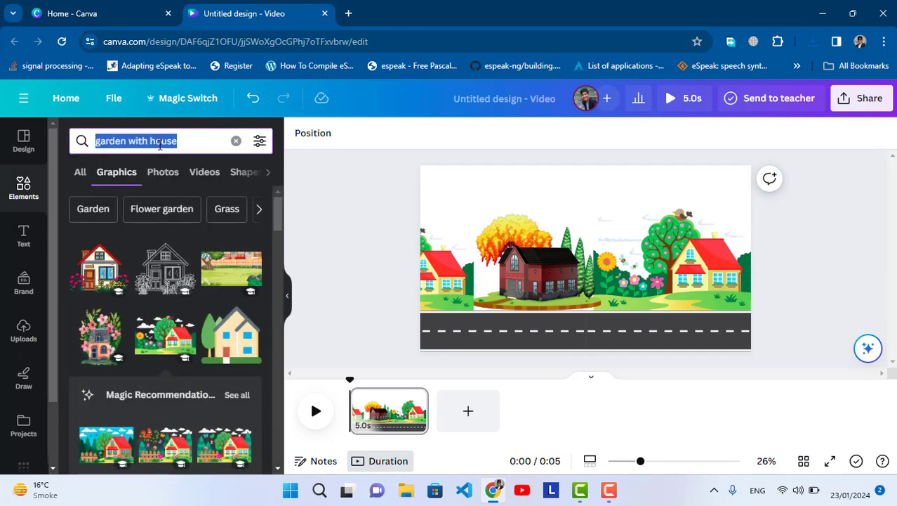
{"action": "type", "text": "car runnin"}
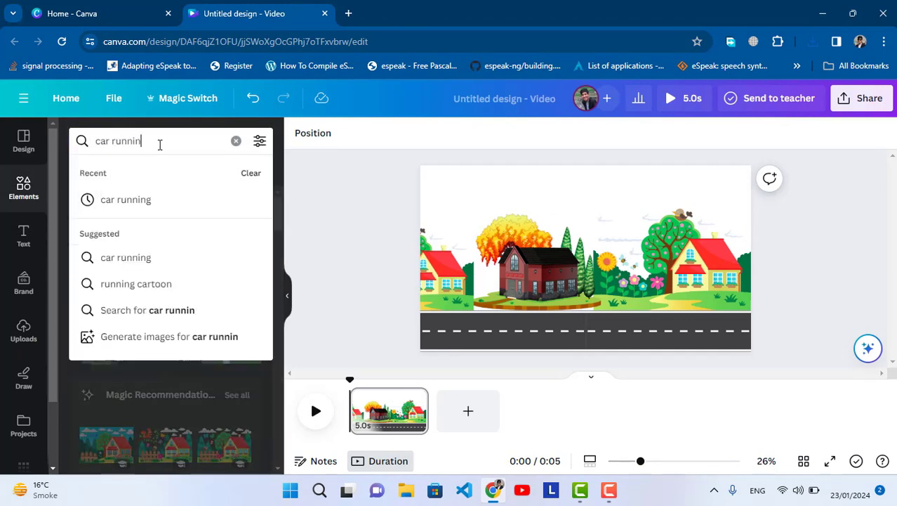
{"action": "type", "text": "g"}
{"action": "key", "text": "Return"}
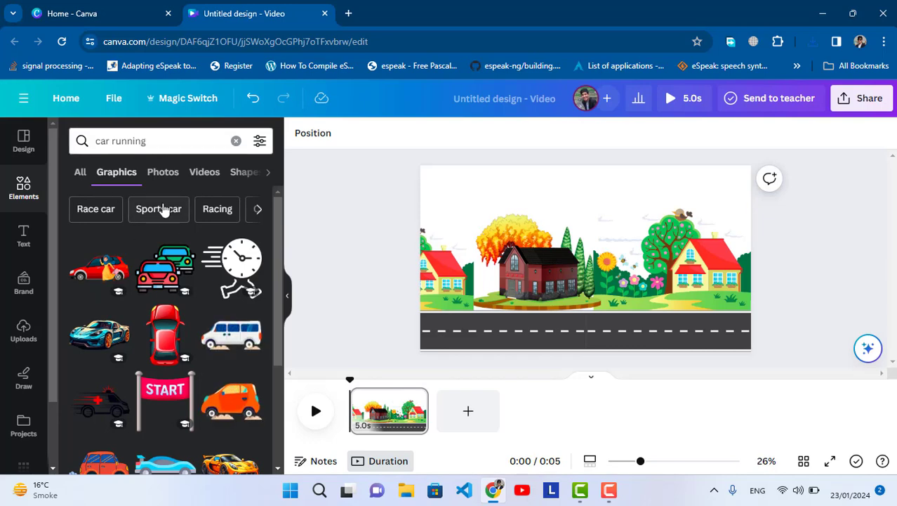
Add the white ambulance with red crosses, shrink it, and place it on the road below the flower garden.
{"action": "scroll", "coordinate": [197, 278], "scroll_direction": "down", "scroll_amount": 4}
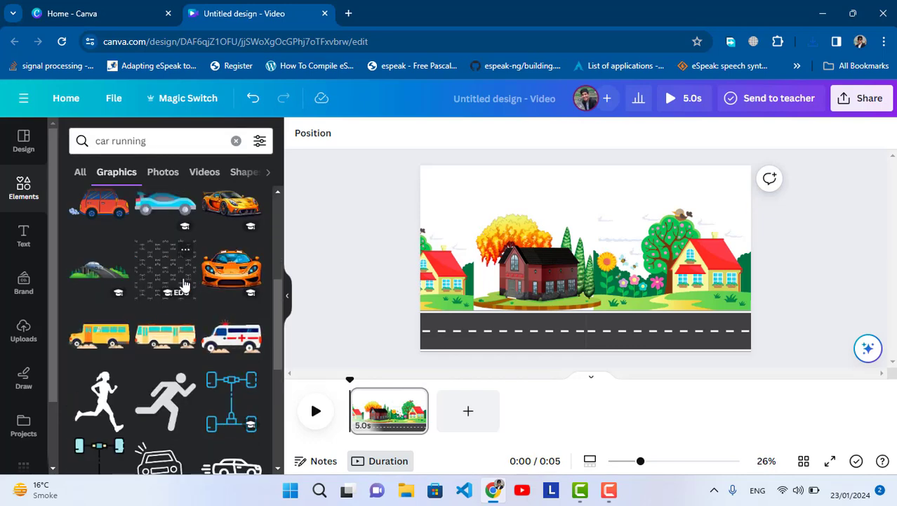
{"action": "left_click", "coordinate": [237, 342]}
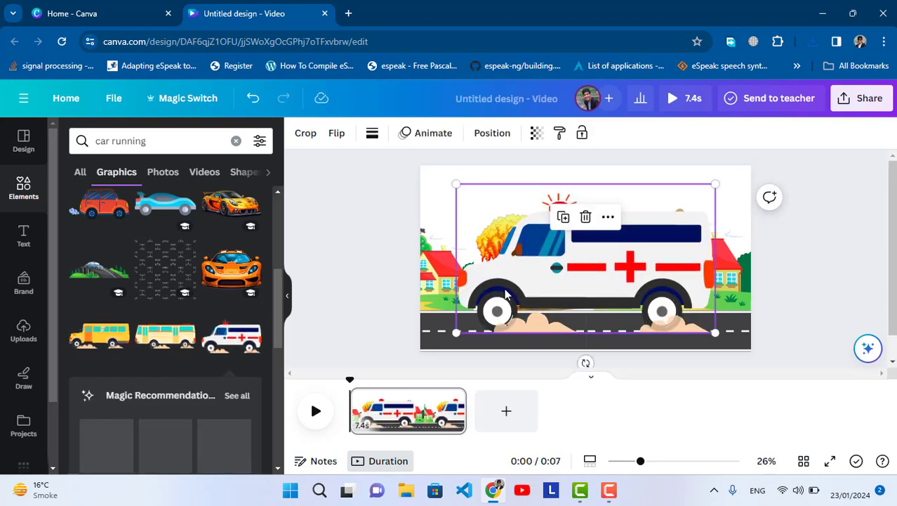
{"action": "left_click_drag", "start_coordinate": [715, 185], "coordinate": [554, 277]}
{"action": "left_click_drag", "start_coordinate": [504, 305], "coordinate": [615, 319]}
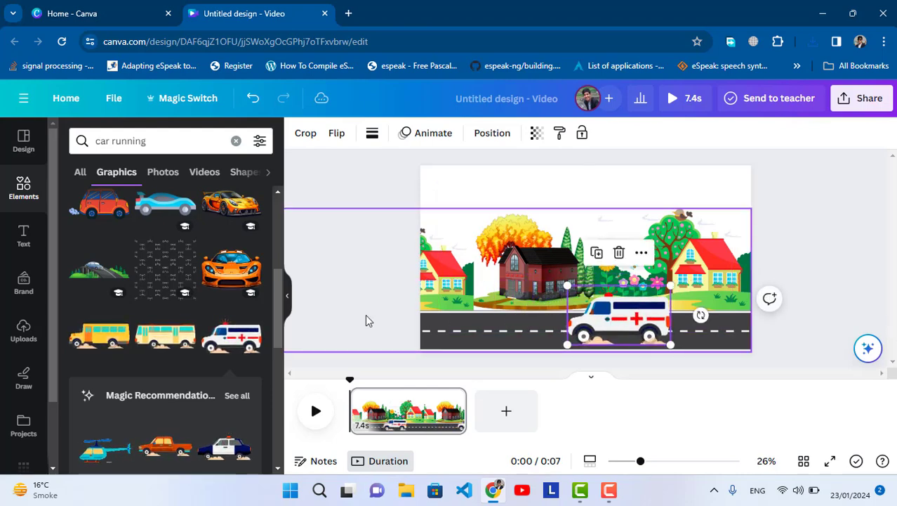
Search the graphic elements for "boy walking" and look through the results for a suitable character.
{"action": "triple_click", "coordinate": [148, 139]}
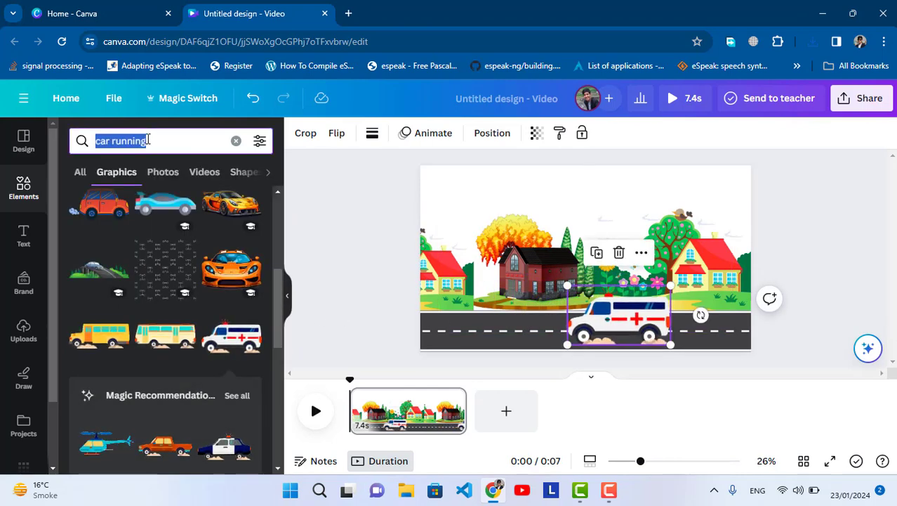
{"action": "type", "text": "boy ru"}
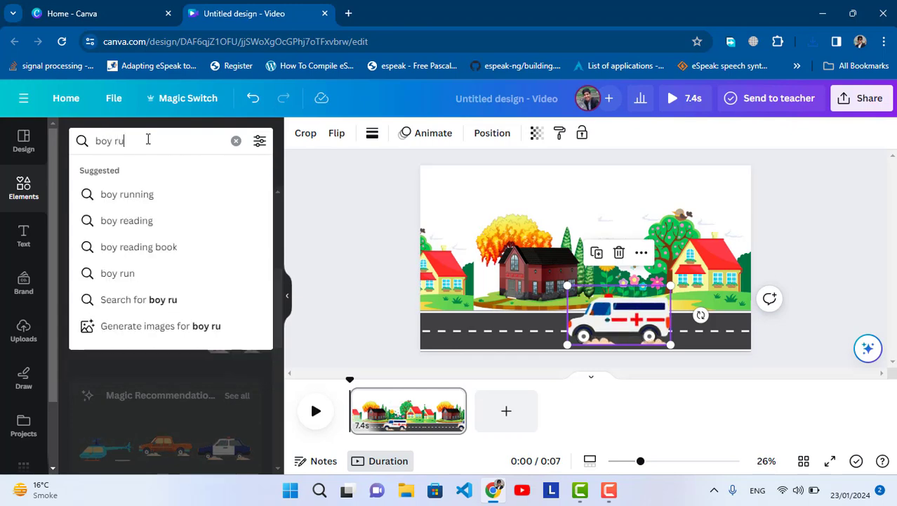
{"action": "key", "text": "BackSpace"}
{"action": "key", "text": "BackSpace"}
{"action": "key", "text": "BackSpace"}
{"action": "type", "text": "walking"}
{"action": "key", "text": "Return"}
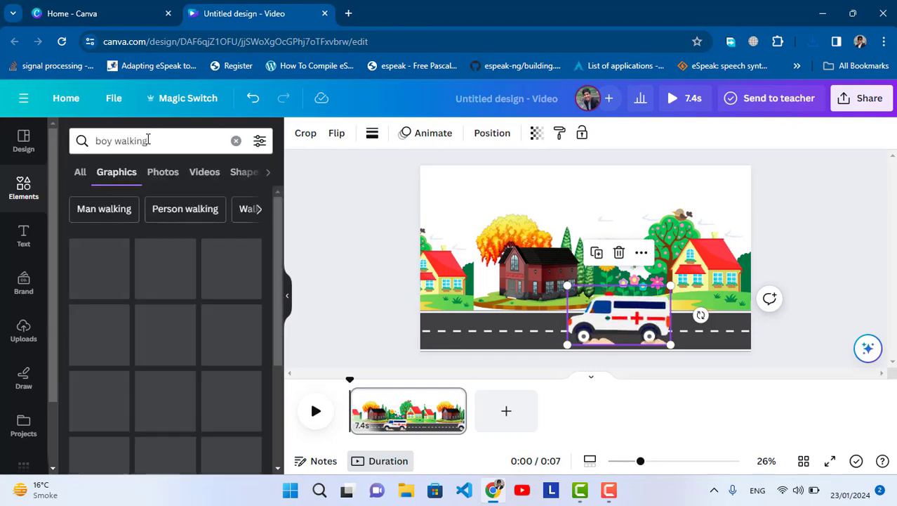
{"action": "scroll", "coordinate": [188, 305], "scroll_direction": "down", "scroll_amount": 2}
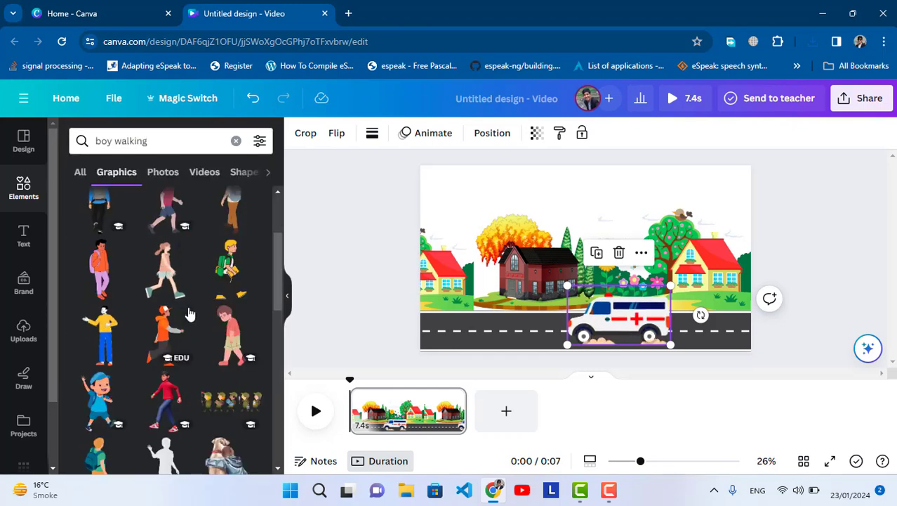
{"action": "scroll", "coordinate": [186, 306], "scroll_direction": "down", "scroll_amount": 3}
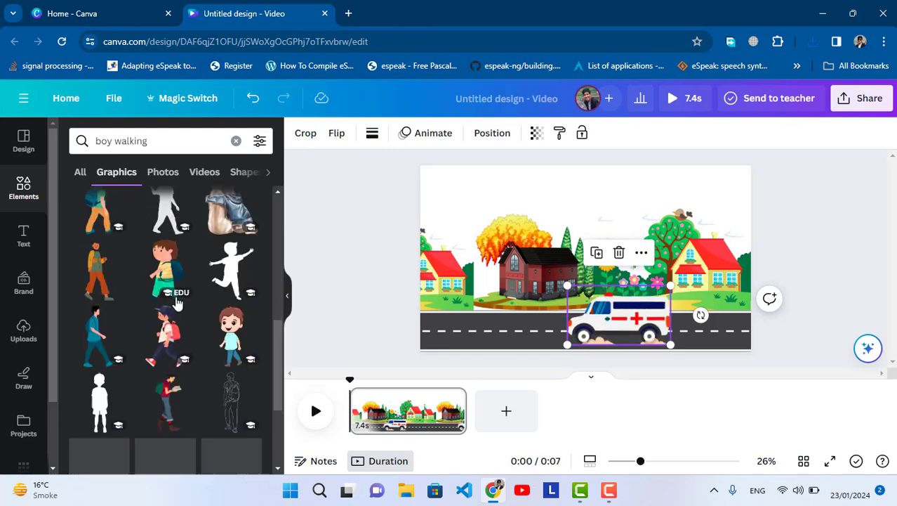
{"action": "scroll", "coordinate": [177, 302], "scroll_direction": "down", "scroll_amount": 5}
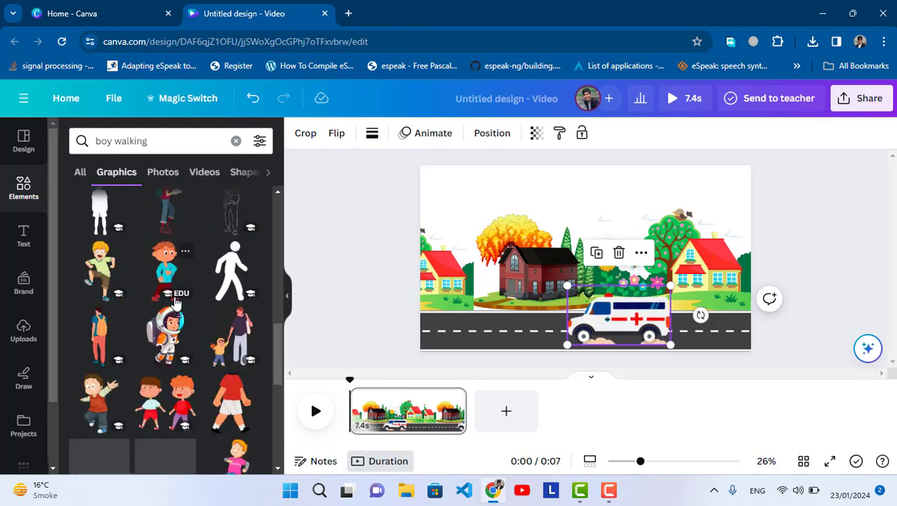
{"action": "scroll", "coordinate": [177, 302], "scroll_direction": "down", "scroll_amount": 5}
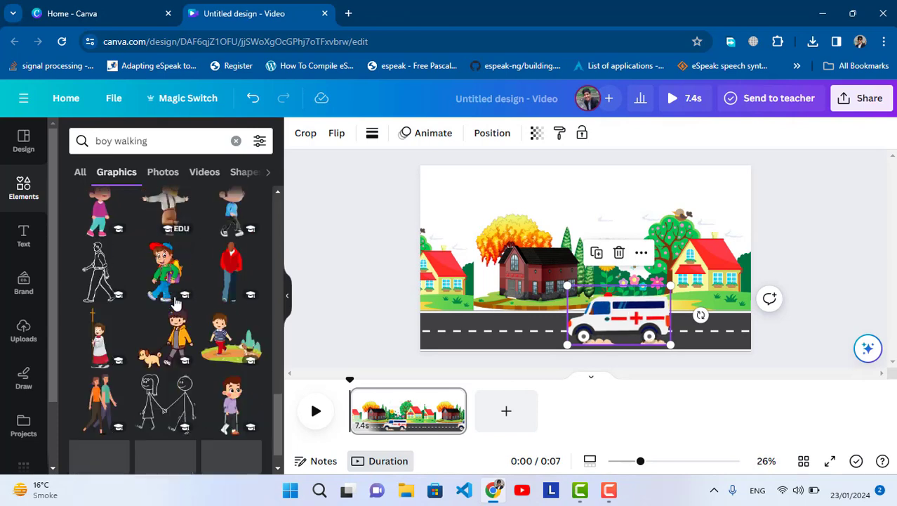
{"action": "scroll", "coordinate": [177, 302], "scroll_direction": "down", "scroll_amount": 2}
{"action": "scroll", "coordinate": [177, 302], "scroll_direction": "down", "scroll_amount": 1}
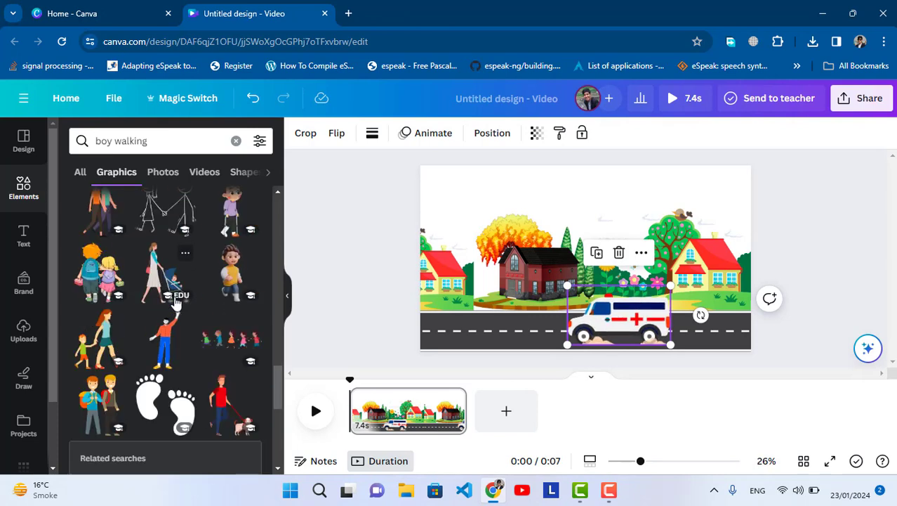
Search the graphic elements for "man walking" and look through the results for a suitable figure.
{"action": "double_click", "coordinate": [106, 140]}
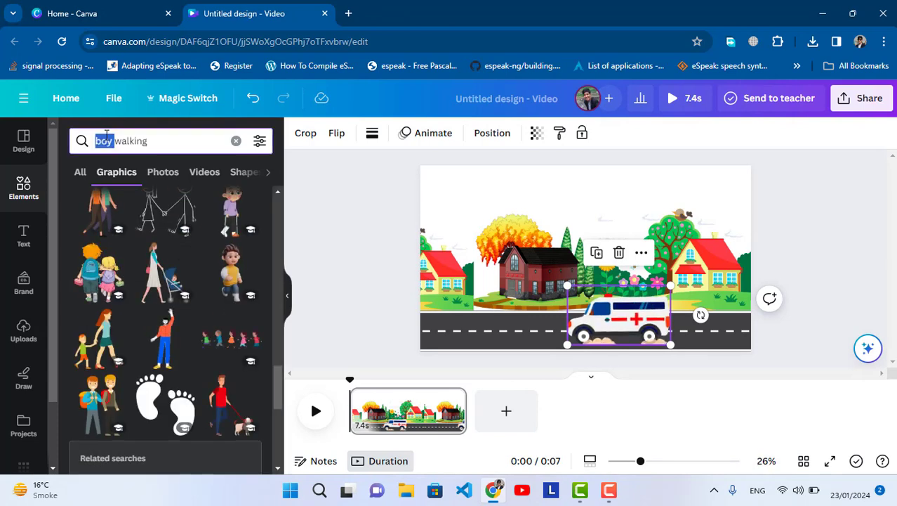
{"action": "type", "text": "man"}
{"action": "key", "text": "Return"}
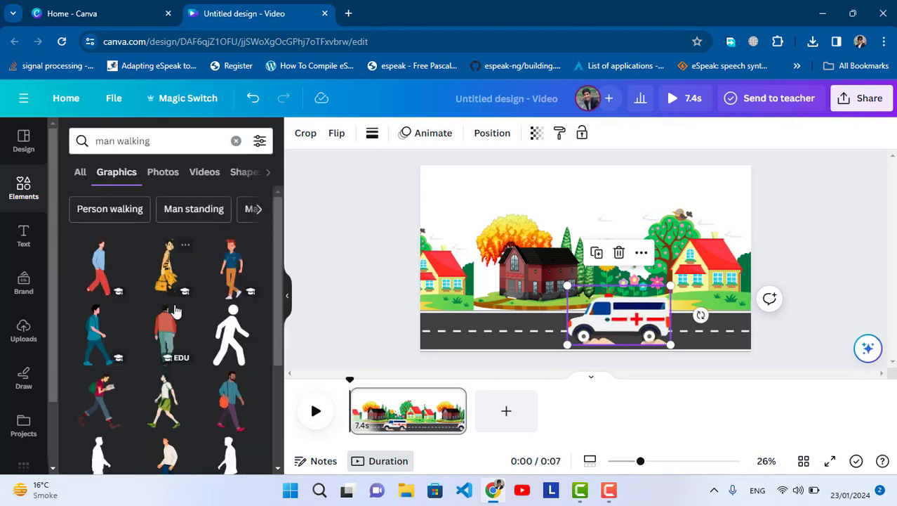
{"action": "scroll", "coordinate": [193, 311], "scroll_direction": "down", "scroll_amount": 1}
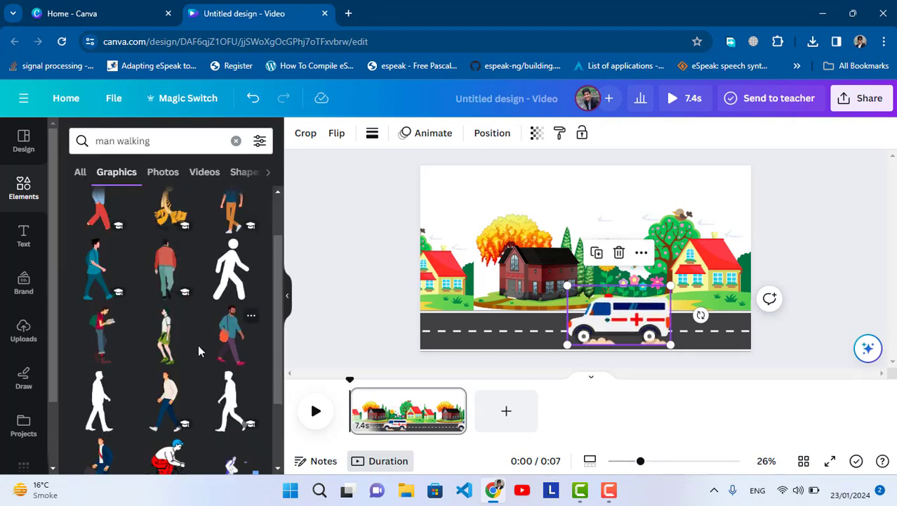
{"action": "scroll", "coordinate": [198, 334], "scroll_direction": "down", "scroll_amount": 2}
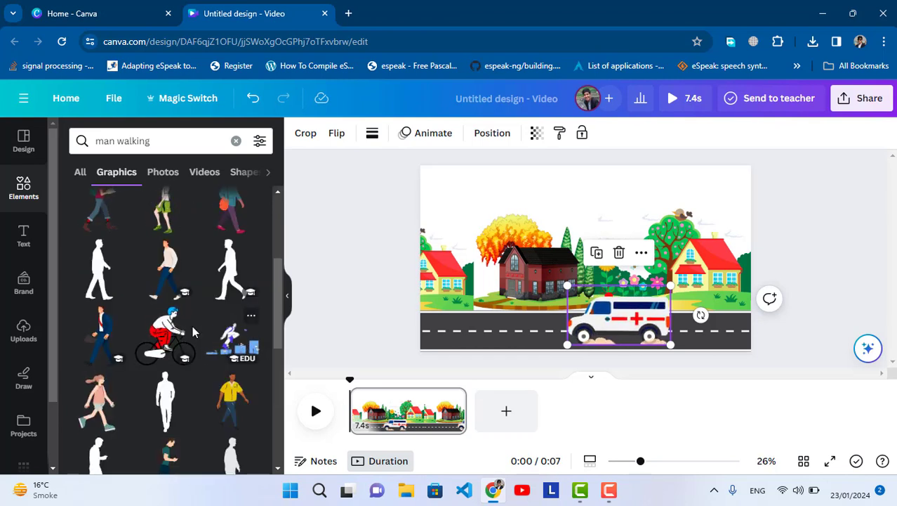
Add the cyclist with the blue helmet and red trousers, shrink it, and place it on the road beside the ambulance.
{"action": "left_click", "coordinate": [170, 340]}
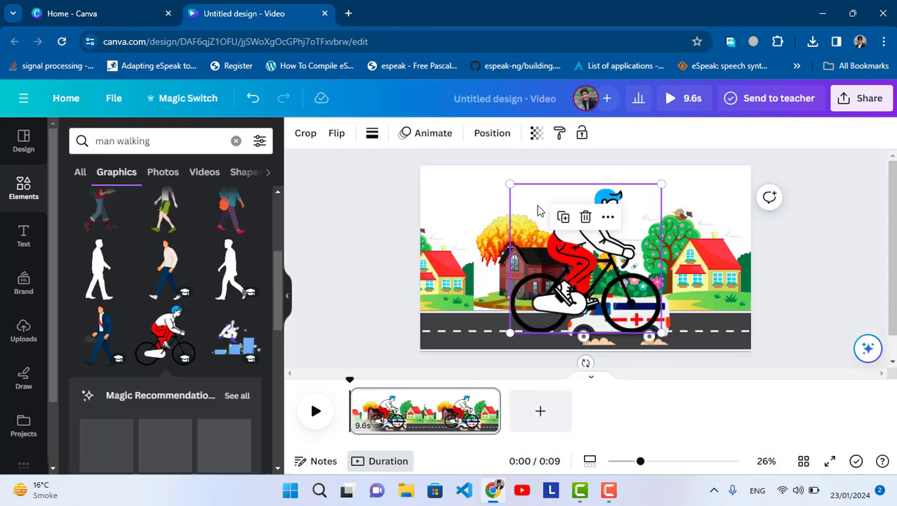
{"action": "left_click_drag", "start_coordinate": [512, 186], "coordinate": [580, 251]}
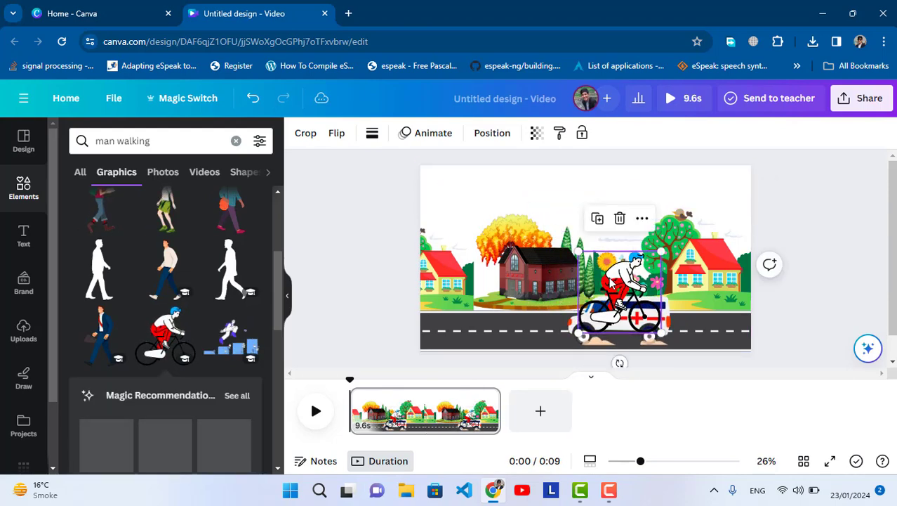
{"action": "left_click_drag", "start_coordinate": [620, 291], "coordinate": [503, 304]}
Flip the cyclist horizontally and resize it to fit at the road's edge in front of the dark red house.
{"action": "left_click", "coordinate": [342, 134]}
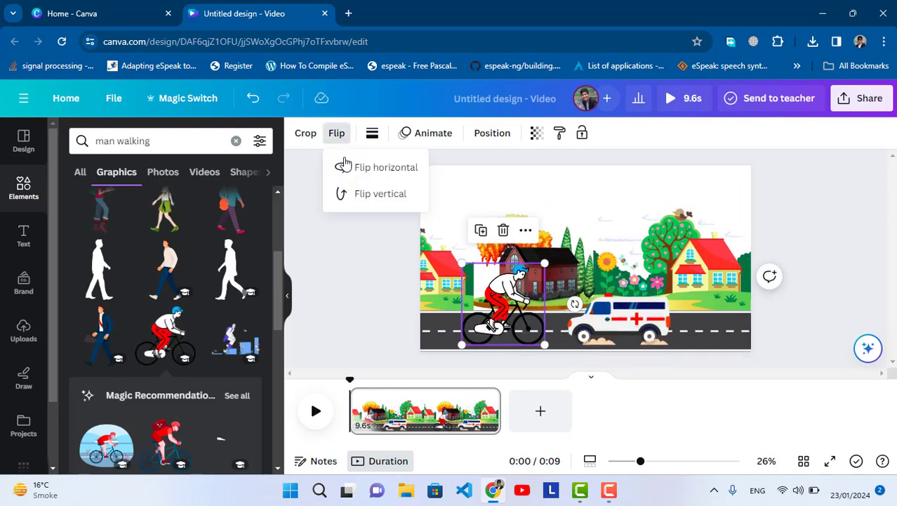
{"action": "left_click", "coordinate": [342, 167]}
{"action": "left_click", "coordinate": [512, 308]}
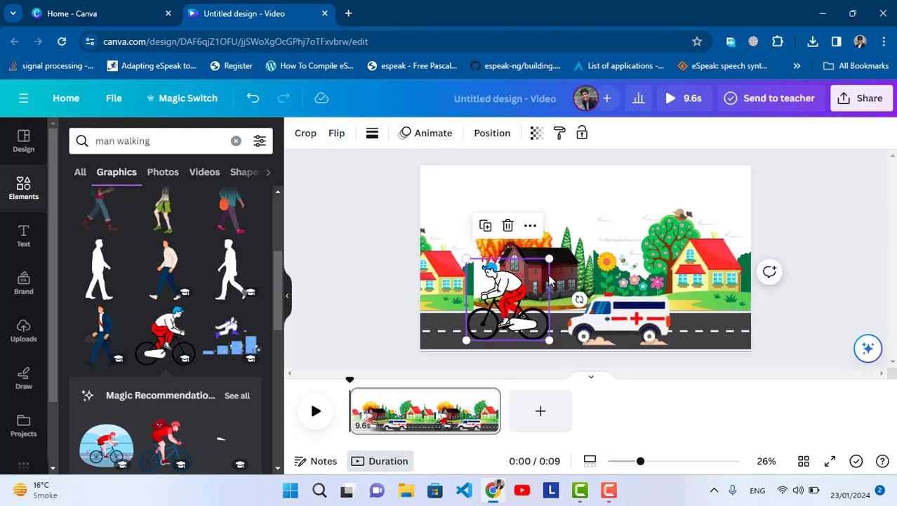
{"action": "left_click_drag", "start_coordinate": [545, 264], "coordinate": [521, 284]}
{"action": "left_click", "coordinate": [777, 324]}
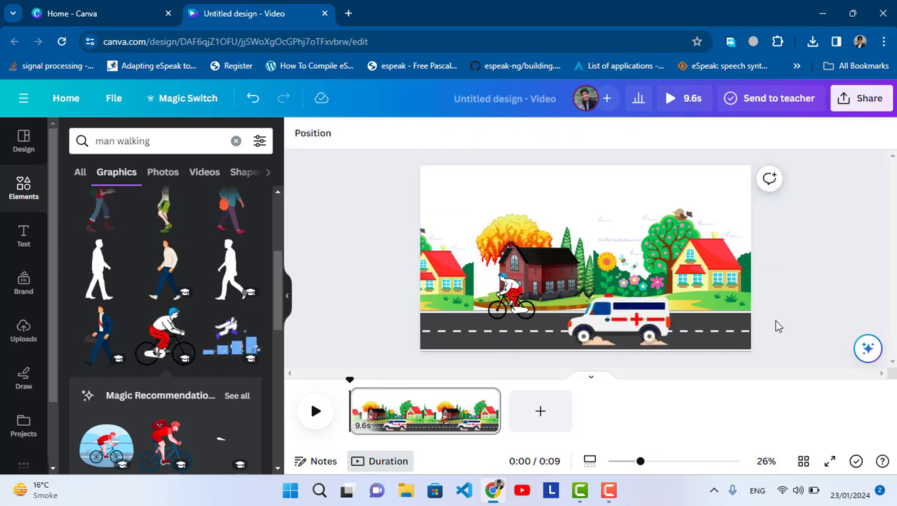
{"action": "left_click", "coordinate": [500, 309]}
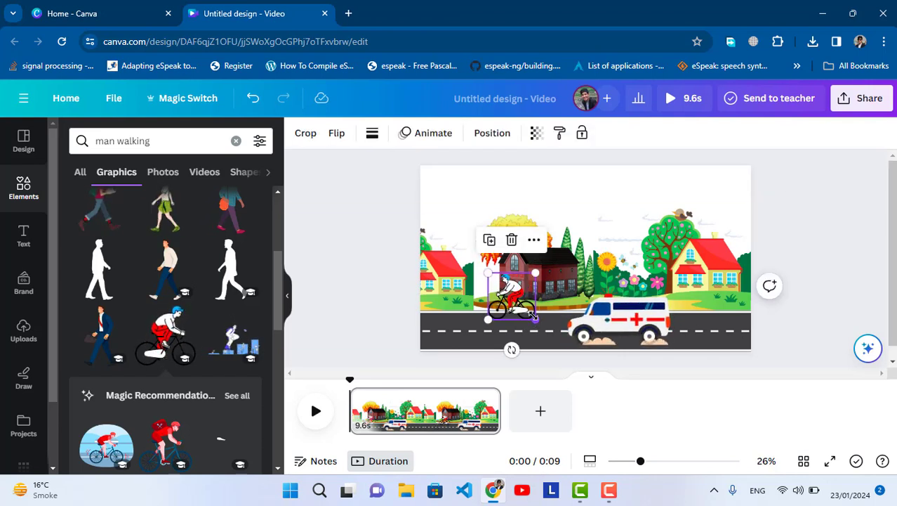
{"action": "left_click_drag", "start_coordinate": [536, 318], "coordinate": [538, 319]}
{"action": "left_click", "coordinate": [868, 318]}
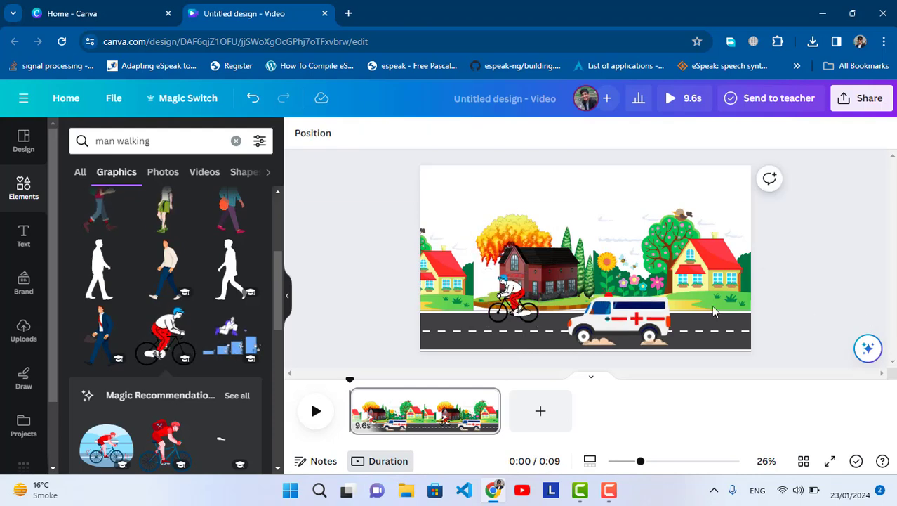
Search the graphic elements for "fly bird" and look through the results.
{"action": "left_click", "coordinate": [124, 144]}
{"action": "double_click", "coordinate": [125, 143]}
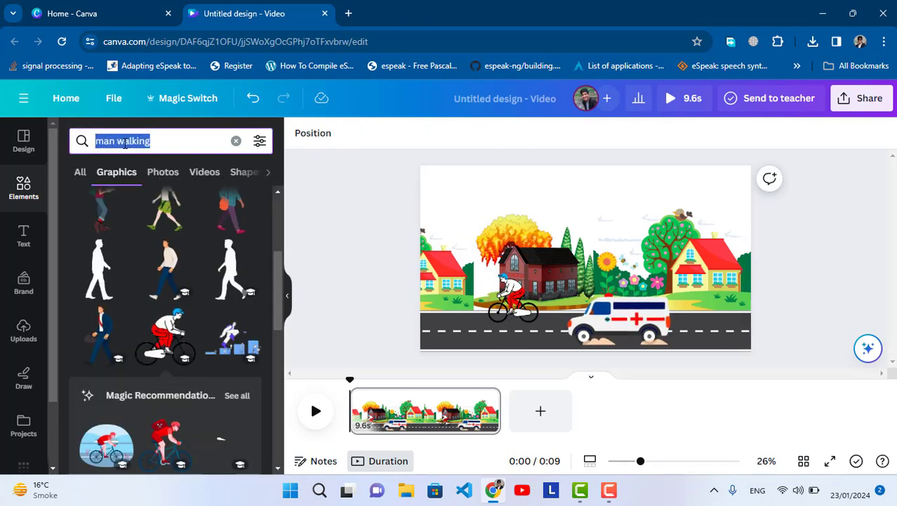
{"action": "type", "text": "fly bird"}
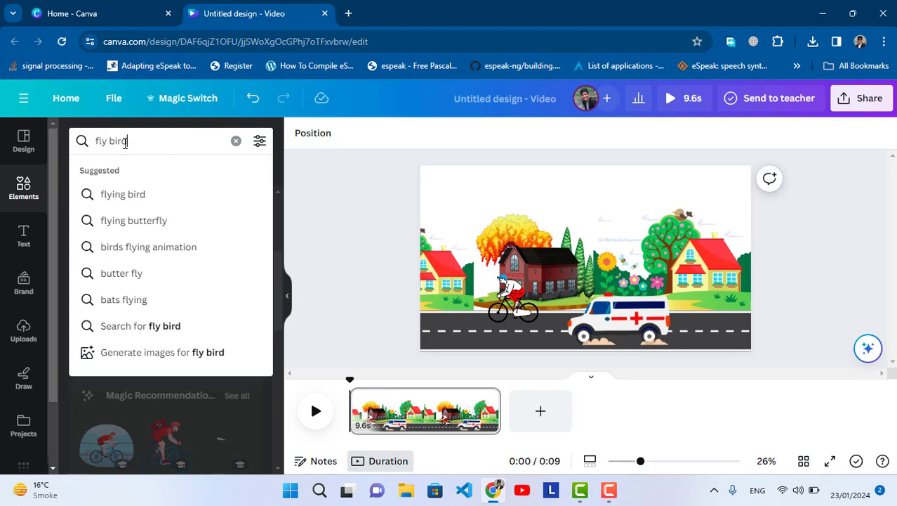
{"action": "key", "text": "Return"}
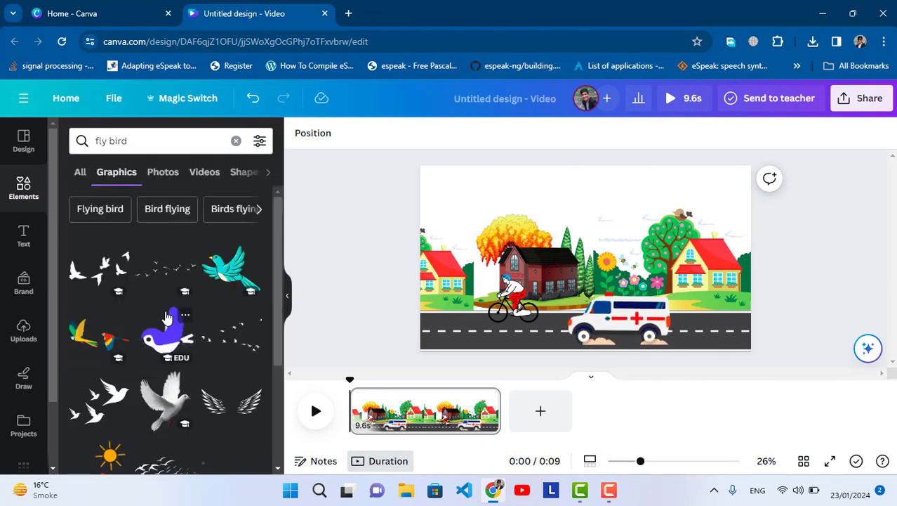
{"action": "scroll", "coordinate": [169, 323], "scroll_direction": "down", "scroll_amount": 2}
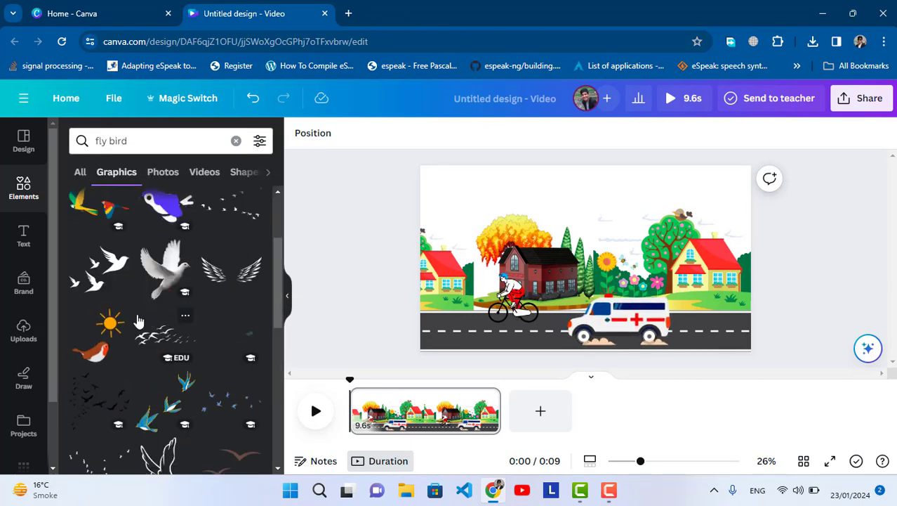
{"action": "scroll", "coordinate": [140, 320], "scroll_direction": "down", "scroll_amount": 3}
{"action": "scroll", "coordinate": [137, 320], "scroll_direction": "down", "scroll_amount": 6}
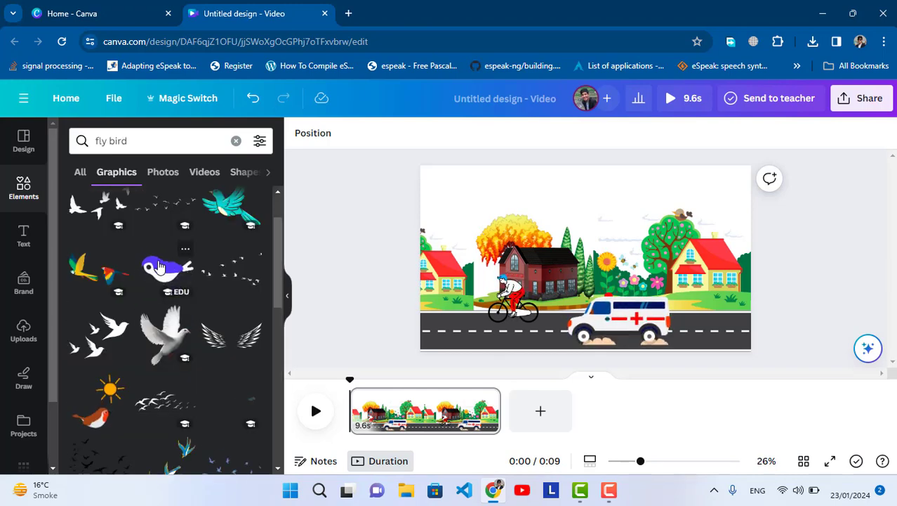
Add the purple flying bird and shrink it into the sky above the flower garden.
{"action": "left_click", "coordinate": [168, 268]}
{"action": "left_click_drag", "start_coordinate": [511, 332], "coordinate": [604, 225]}
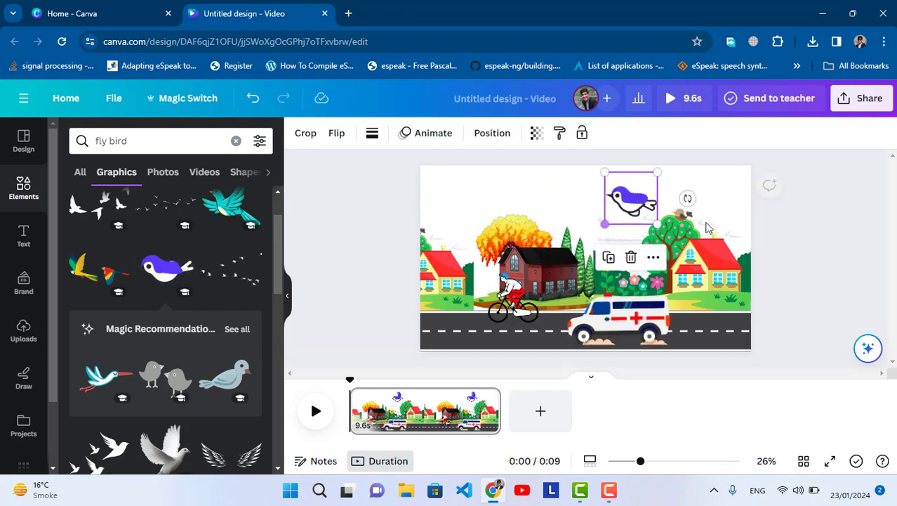
{"action": "left_click", "coordinate": [797, 249]}
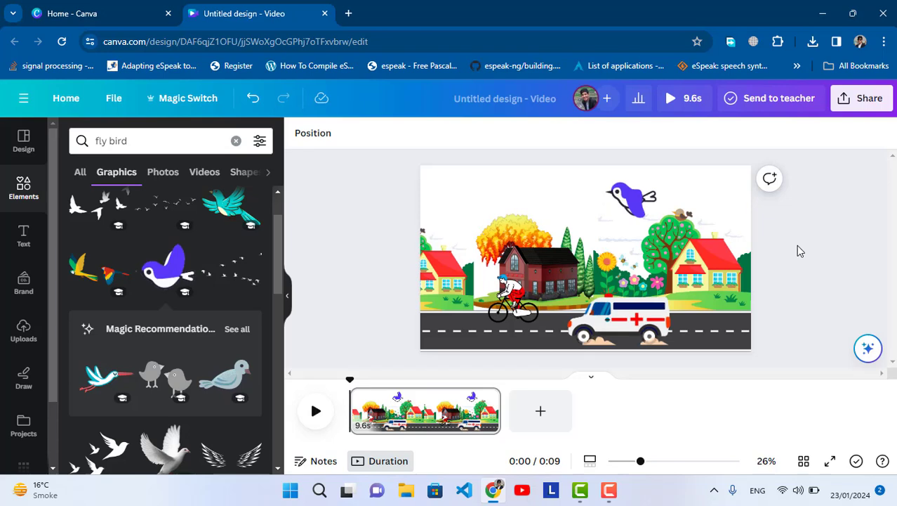
Find the glowing sun with a "sun" graphics search and place it at reduced size in the scene's upper-left sky.
{"action": "left_click", "coordinate": [151, 138]}
{"action": "type", "text": "sun"}
{"action": "key", "text": "Return"}
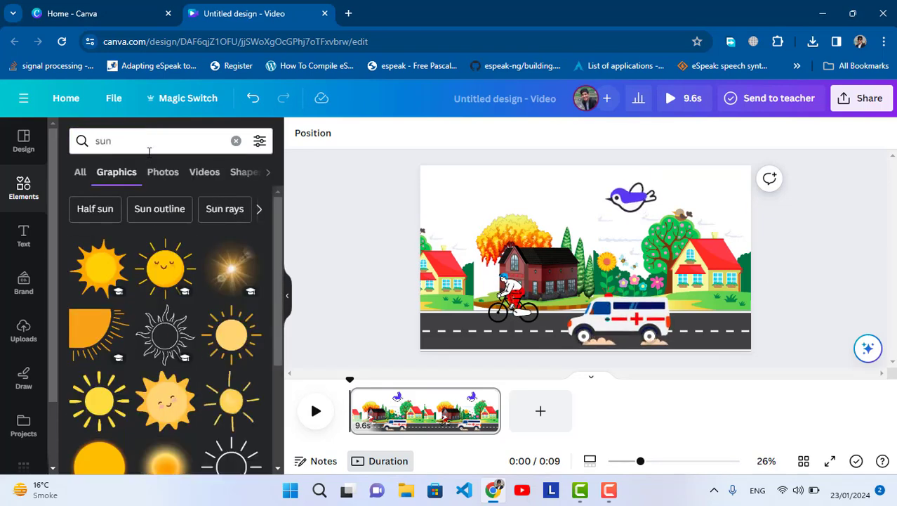
{"action": "left_click", "coordinate": [234, 265]}
{"action": "left_click_drag", "start_coordinate": [552, 257], "coordinate": [492, 203]}
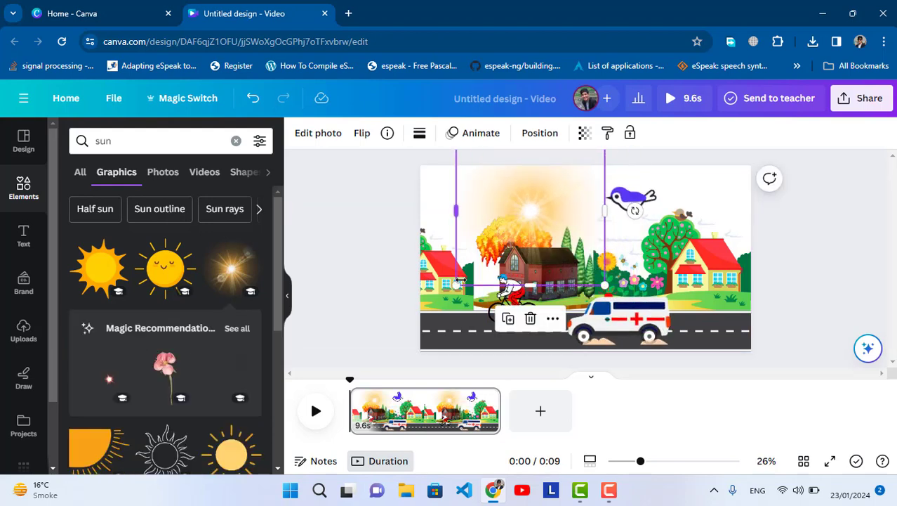
{"action": "left_click_drag", "start_coordinate": [469, 274], "coordinate": [475, 223]}
{"action": "left_click", "coordinate": [804, 259]}
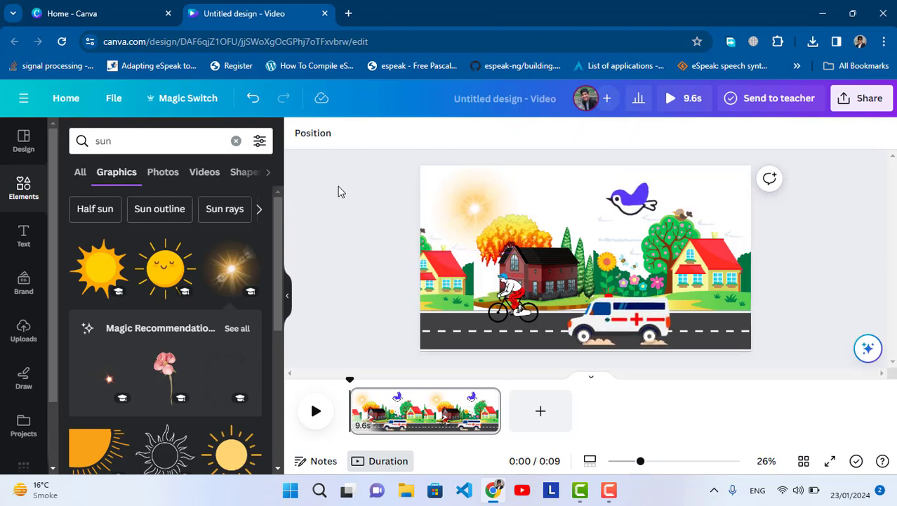
Start creating a custom drag-path animation for the street background image.
{"action": "left_click", "coordinate": [490, 272]}
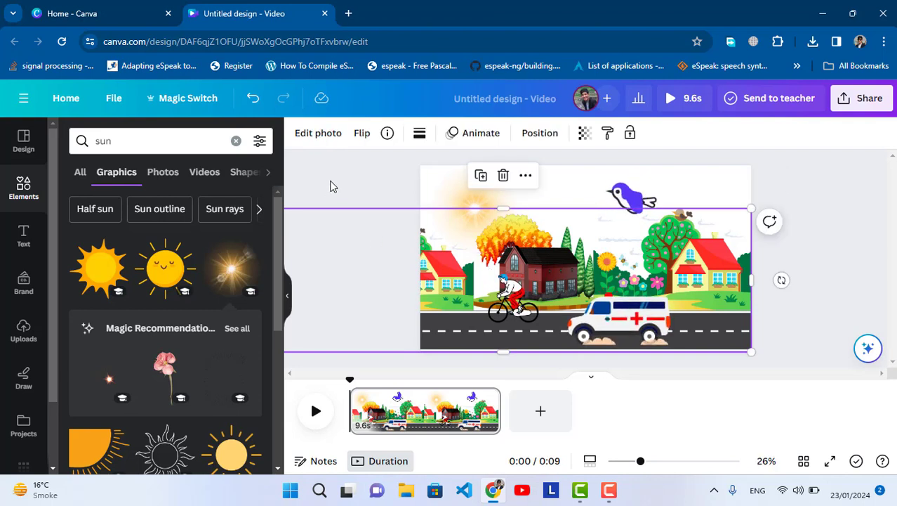
{"action": "left_click", "coordinate": [475, 134]}
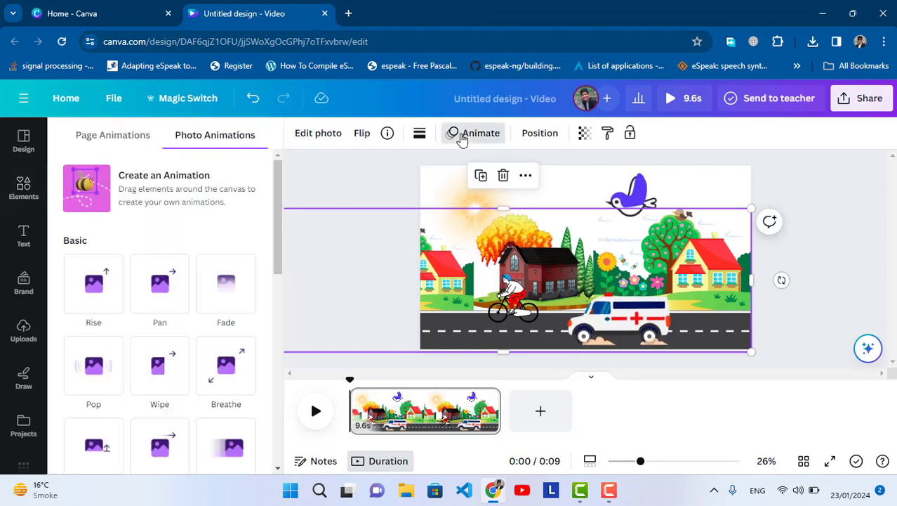
{"action": "left_click", "coordinate": [143, 194]}
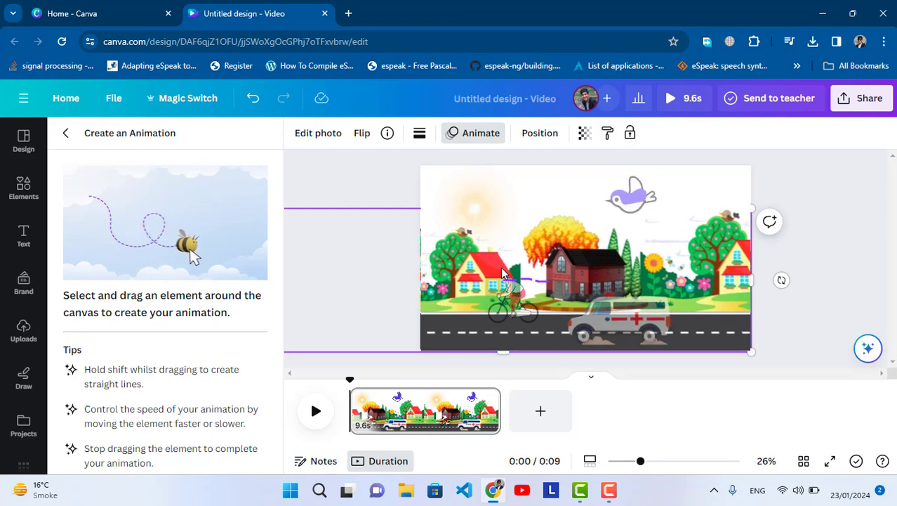
Try recording a rightward movement path for the street background image, and delete that path.
{"action": "left_click_drag", "start_coordinate": [533, 276], "coordinate": [588, 278]}
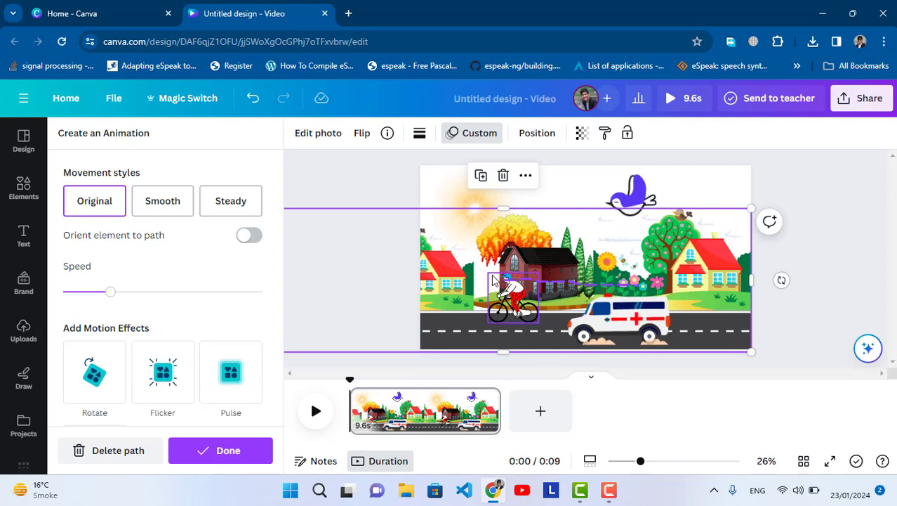
{"action": "scroll", "coordinate": [231, 281], "scroll_direction": "down", "scroll_amount": 1}
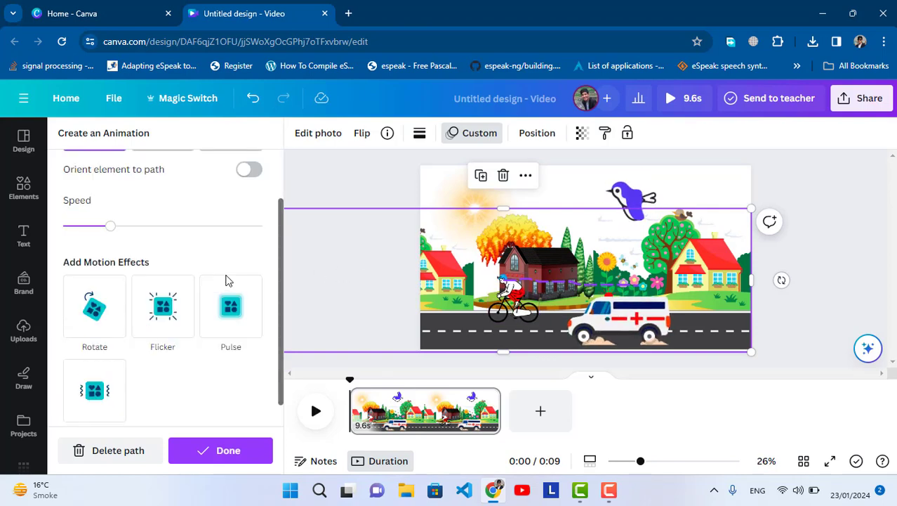
{"action": "scroll", "coordinate": [218, 309], "scroll_direction": "up", "scroll_amount": 1}
{"action": "left_click", "coordinate": [119, 450]}
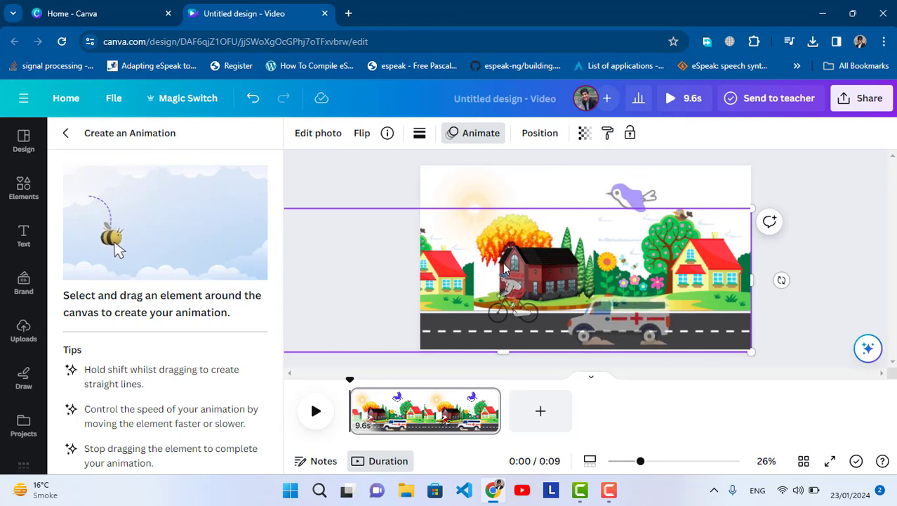
Record a rightward movement path for the street background image, with the Steady movement style and the speed reduced almost to its minimum.
{"action": "mouse_move", "coordinate": [505, 265]}
{"action": "left_mouse_down"}
{"action": "mouse_move", "coordinate": [590, 267]}
{"action": "mouse_move", "coordinate": [569, 280]}
{"action": "left_mouse_up"}
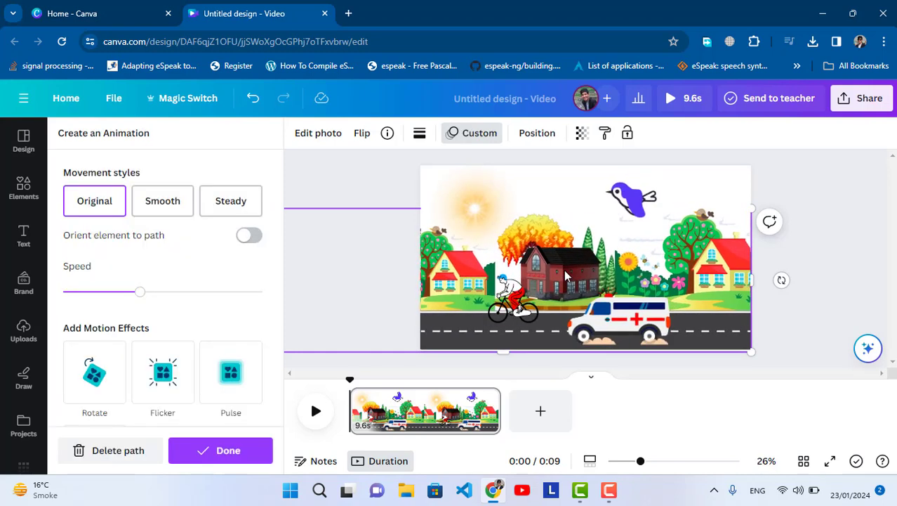
{"action": "left_click", "coordinate": [168, 208]}
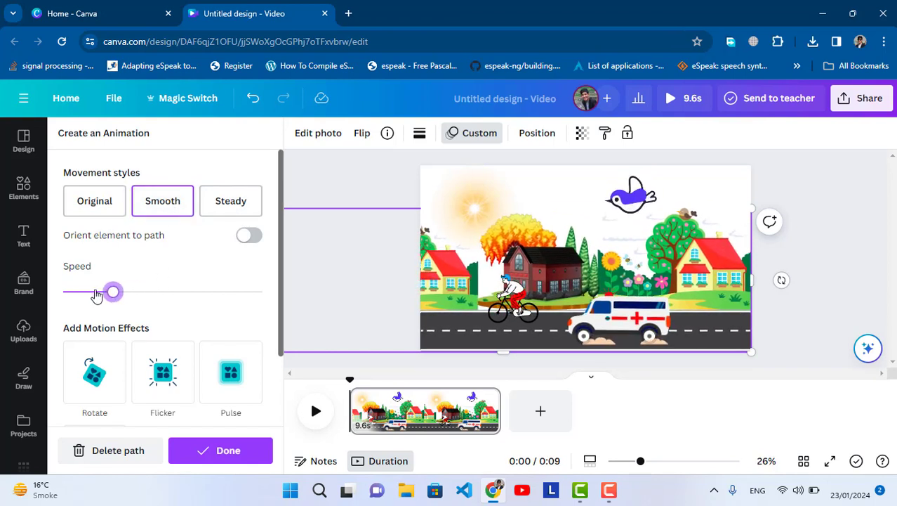
{"action": "left_click_drag", "start_coordinate": [97, 296], "coordinate": [78, 294]}
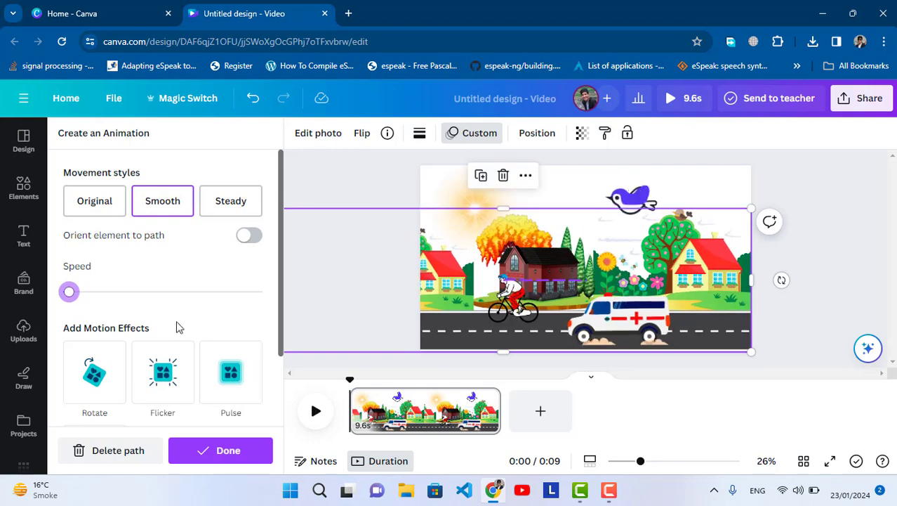
{"action": "left_click", "coordinate": [235, 203]}
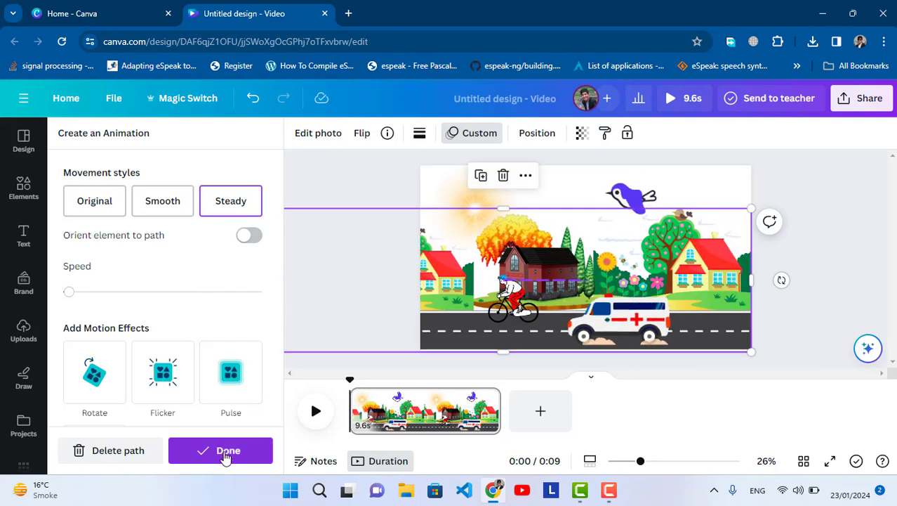
Play the scene through on the timeline and trim the page's duration to 9.1 seconds.
{"action": "left_click", "coordinate": [314, 410]}
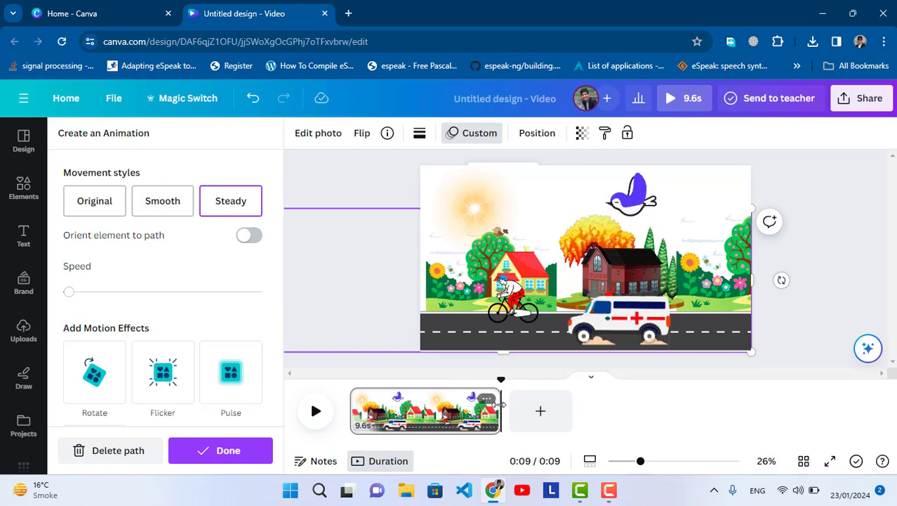
{"action": "left_click_drag", "start_coordinate": [499, 405], "coordinate": [490, 407]}
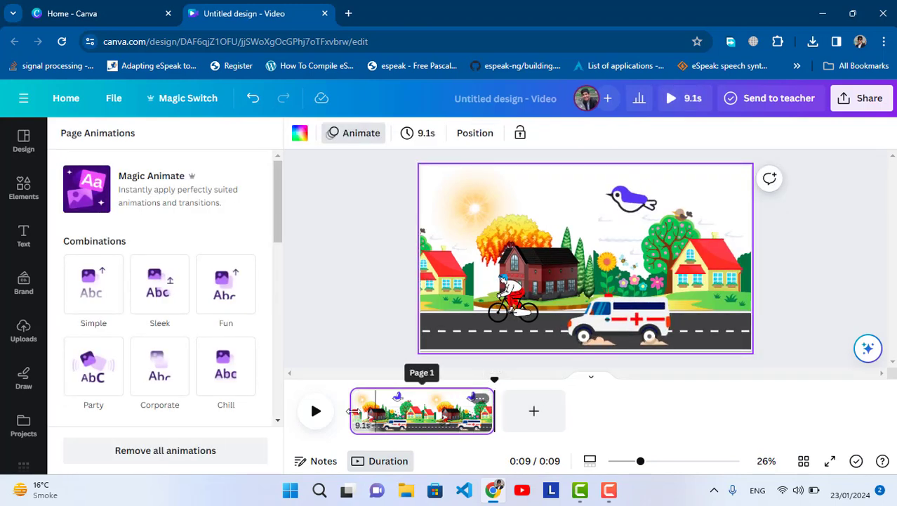
Finish the street background image's custom animation and preview the whole video.
{"action": "left_click", "coordinate": [500, 261]}
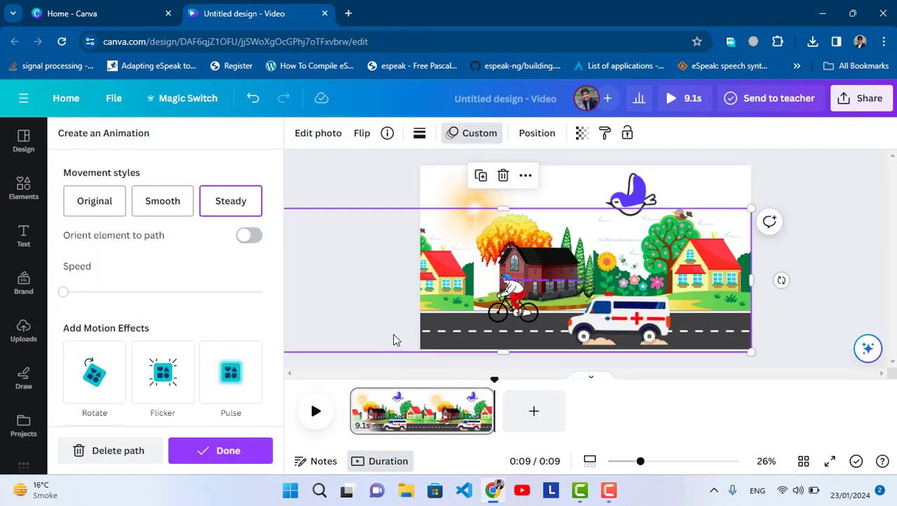
{"action": "left_click", "coordinate": [226, 453]}
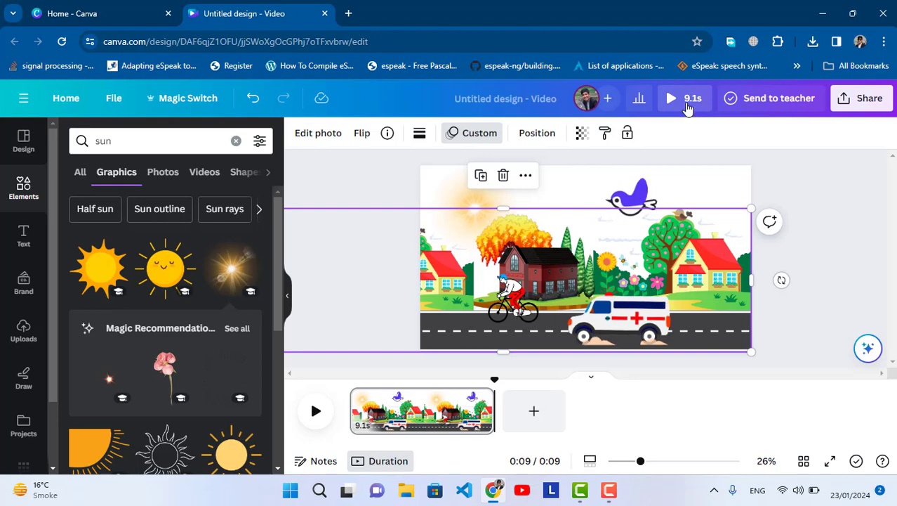
{"action": "left_click", "coordinate": [687, 101]}
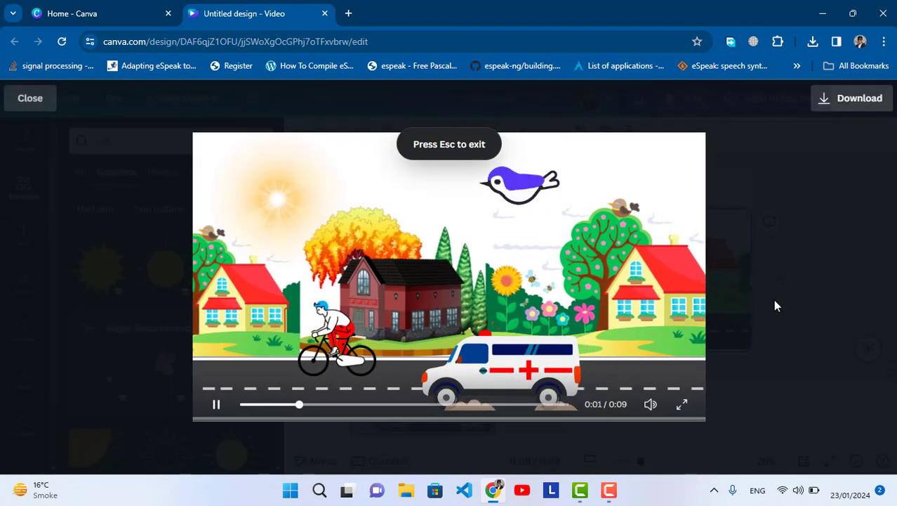